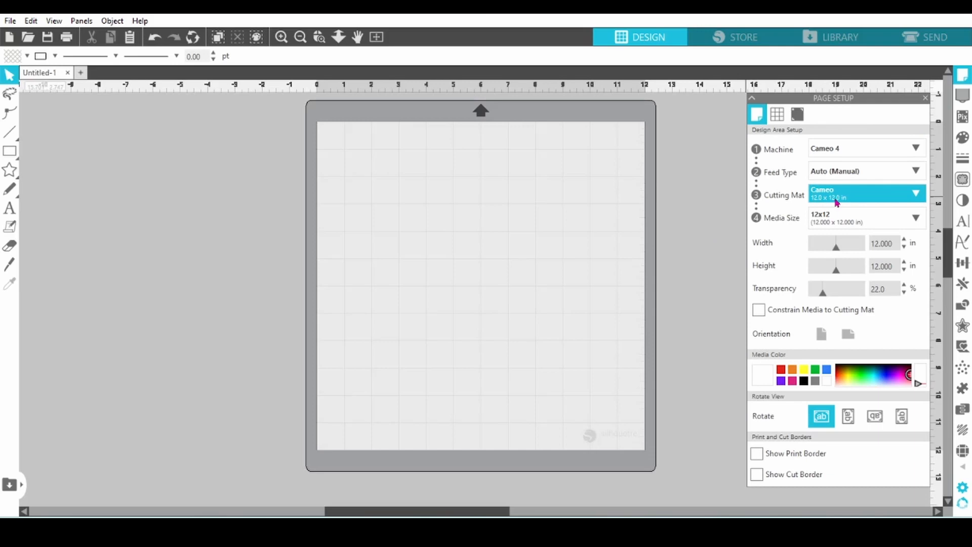
Step: Set the media size to Letter and show both the print border and the cut border
left_click(919, 223)
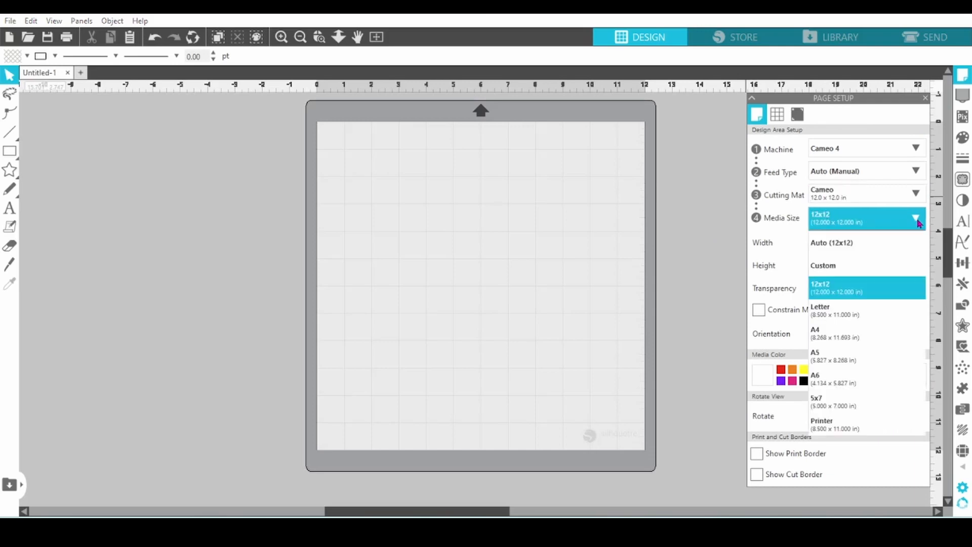
left_click(859, 312)
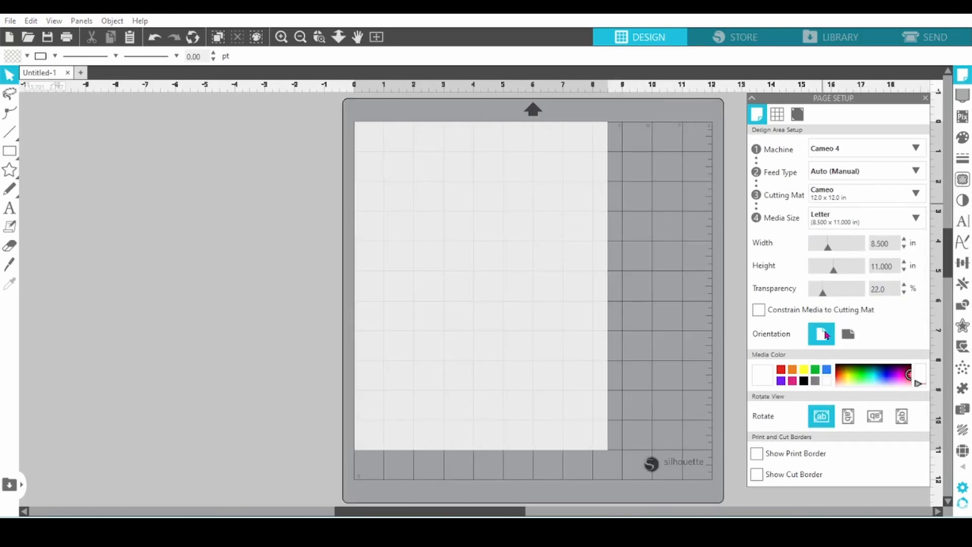
left_click(757, 454)
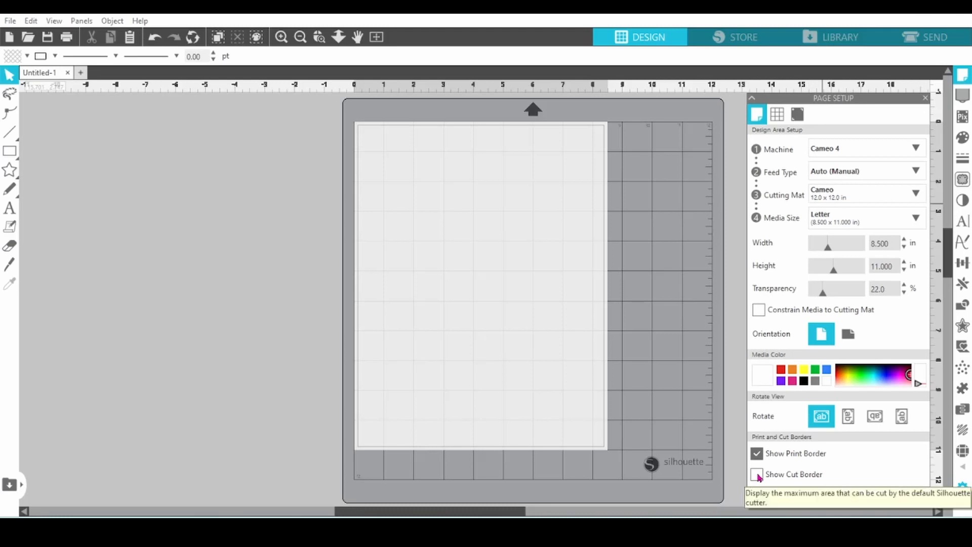
left_click(757, 475)
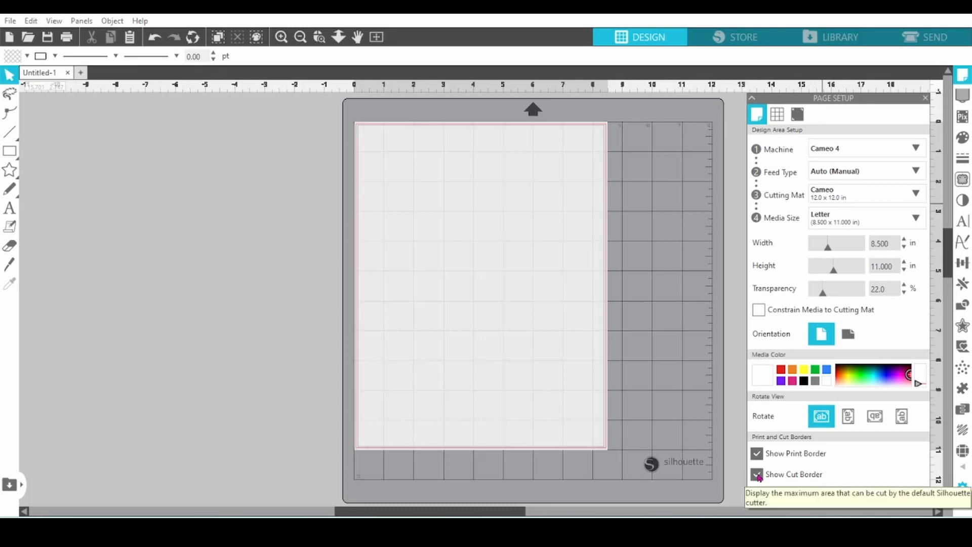
Step: Turn on the registration marks for the Letter page
left_click(797, 119)
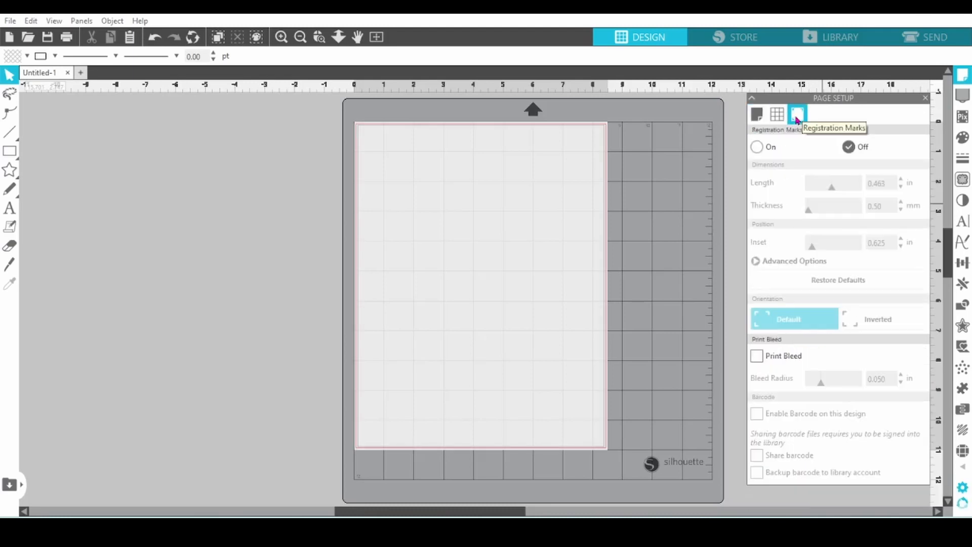
left_click(757, 147)
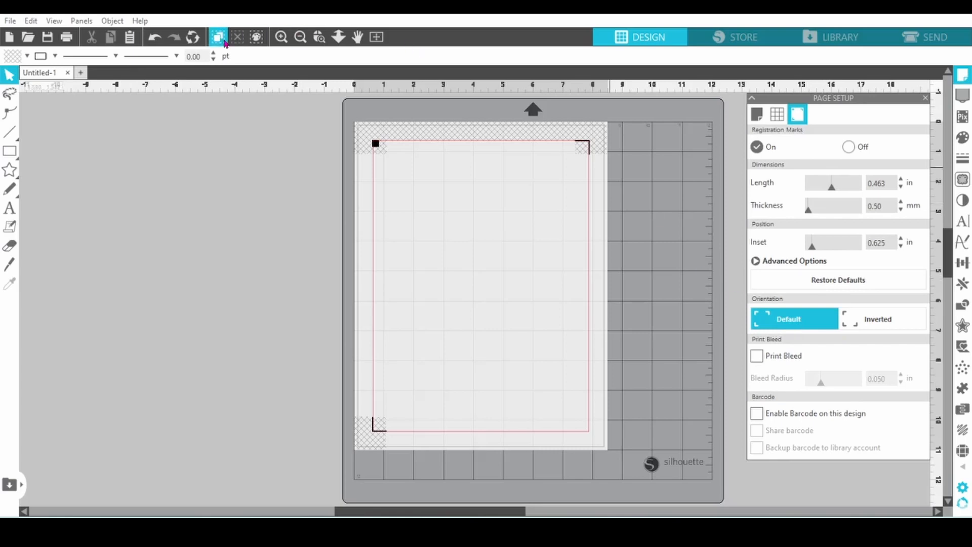
Step: Merge the PNG file "0 halloween ghost V0" into the design and move the ghost inside the cut border
left_click(6, 21)
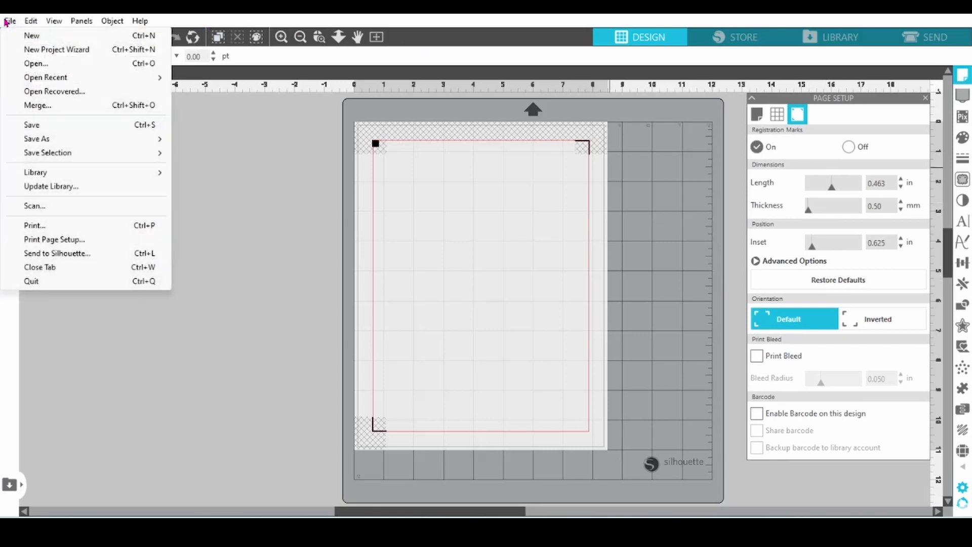
left_click(22, 106)
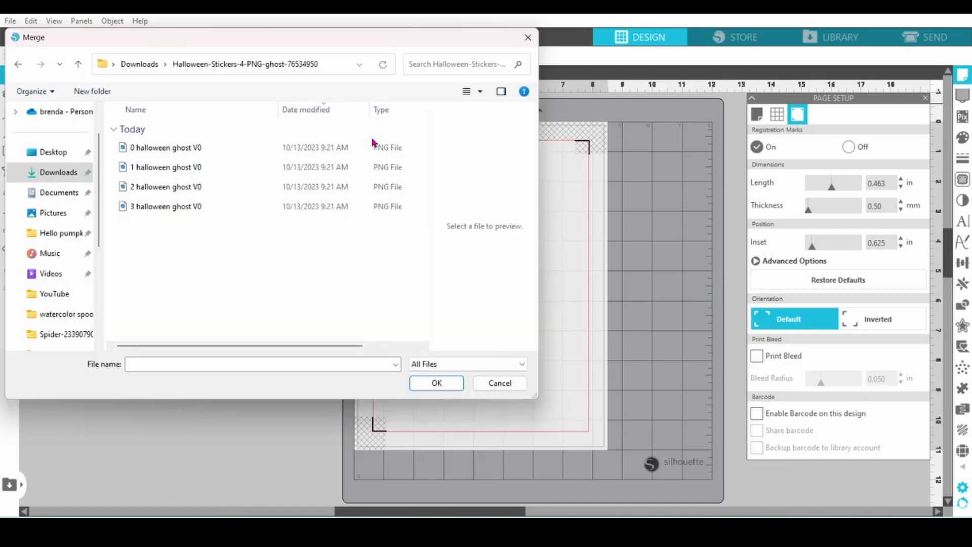
left_click(481, 92)
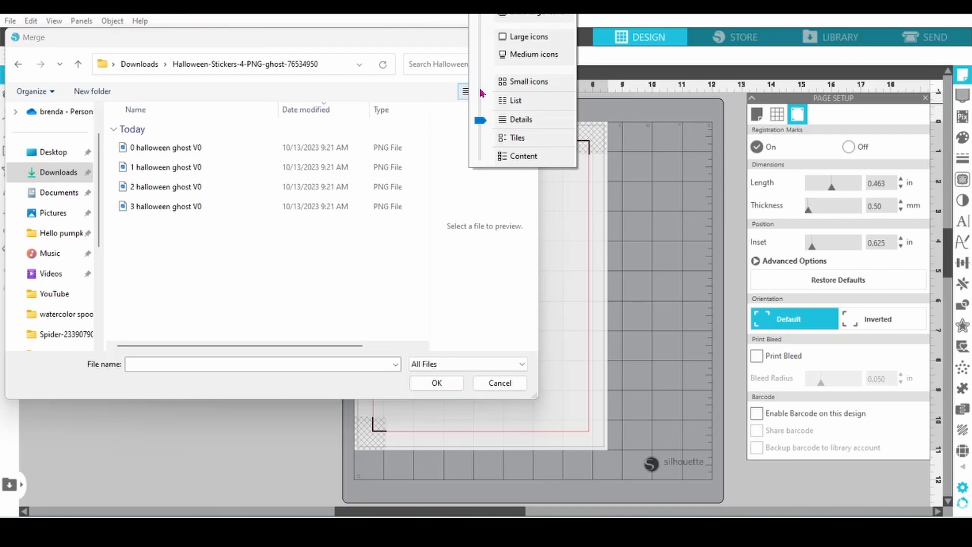
left_click(506, 19)
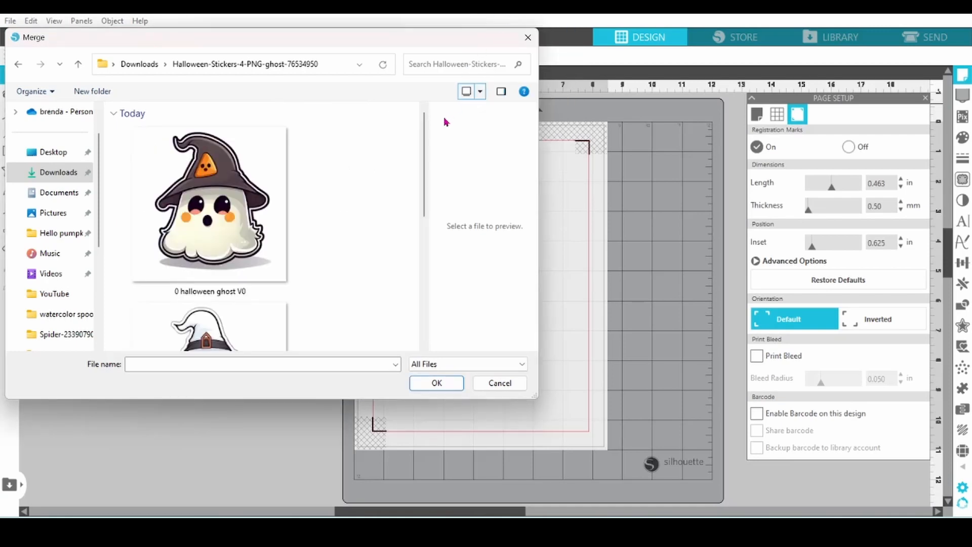
mouse_move(425, 156)
left_mouse_down()
mouse_move(425, 314)
mouse_move(440, 159)
left_mouse_up()
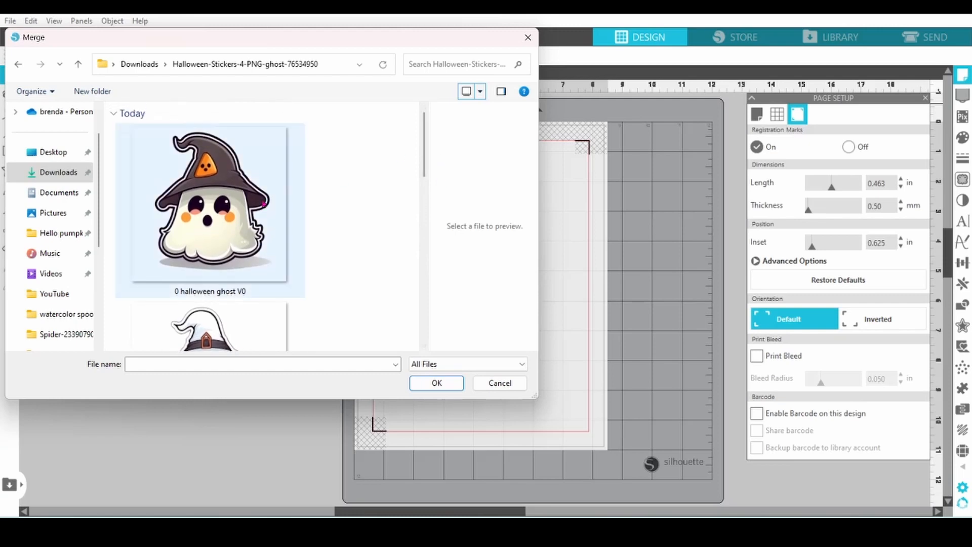
double_click(234, 212)
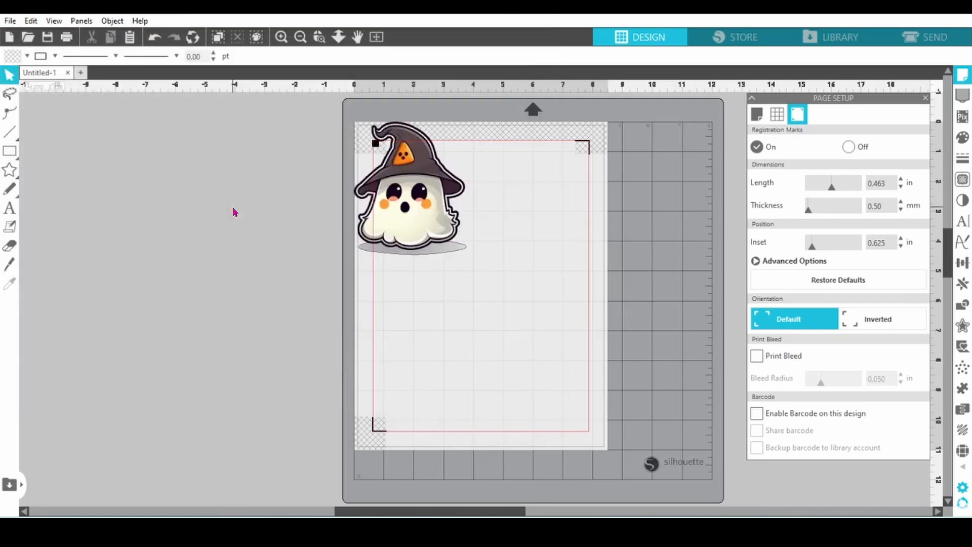
left_click_drag(428, 237, 461, 282)
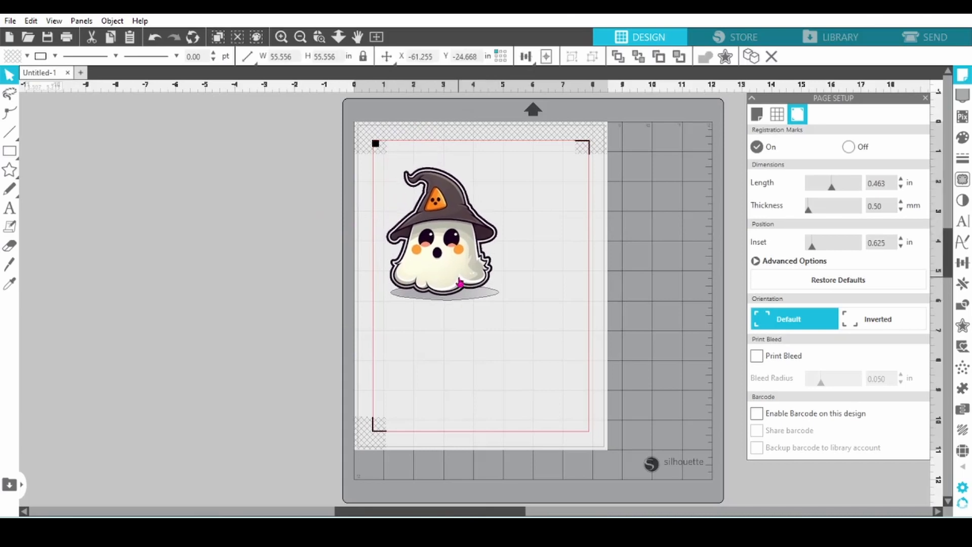
left_click(541, 219)
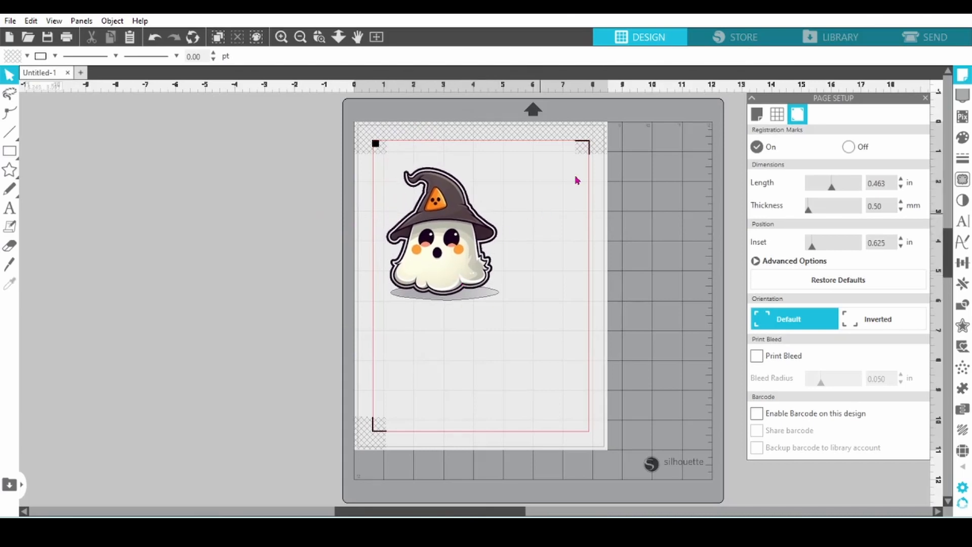
Step: Check the ghost's cut lines in the Send preview and return to the design view
left_click(910, 40)
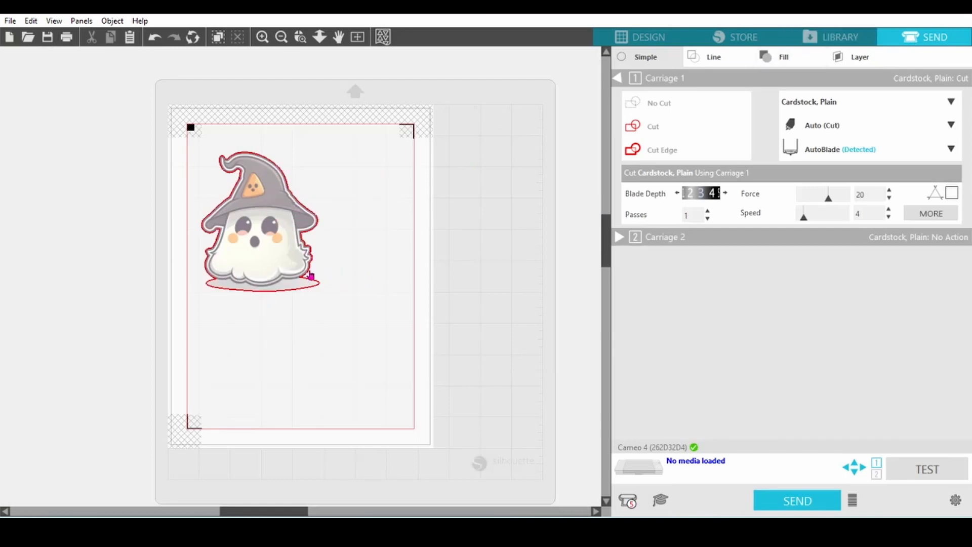
left_click(623, 38)
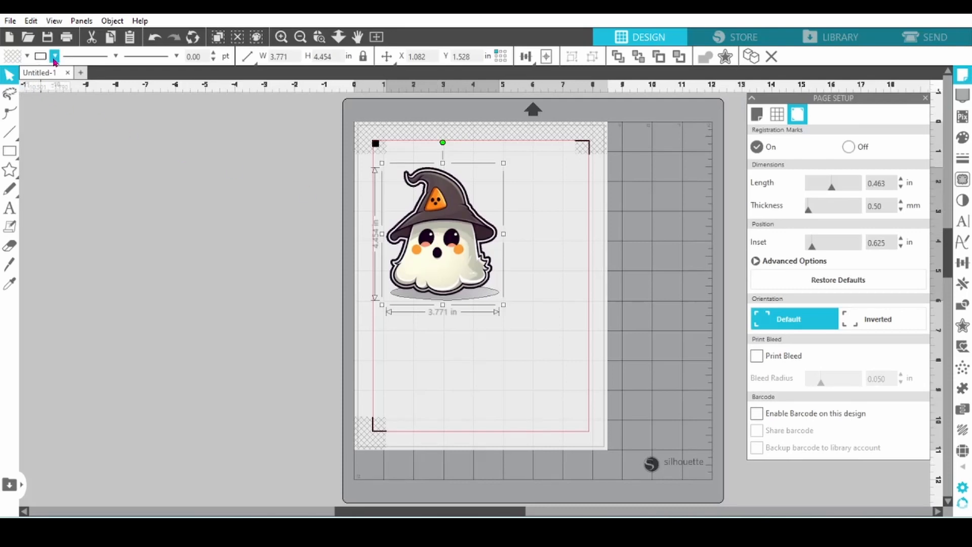
left_click(128, 153)
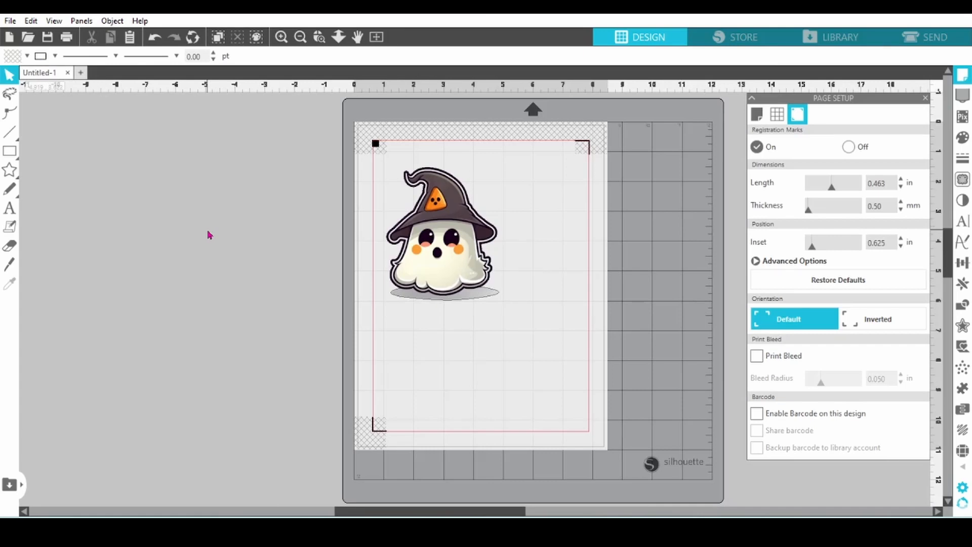
Step: Set the ghost's height to 2.5 in and move it slightly down the page
left_click(435, 253)
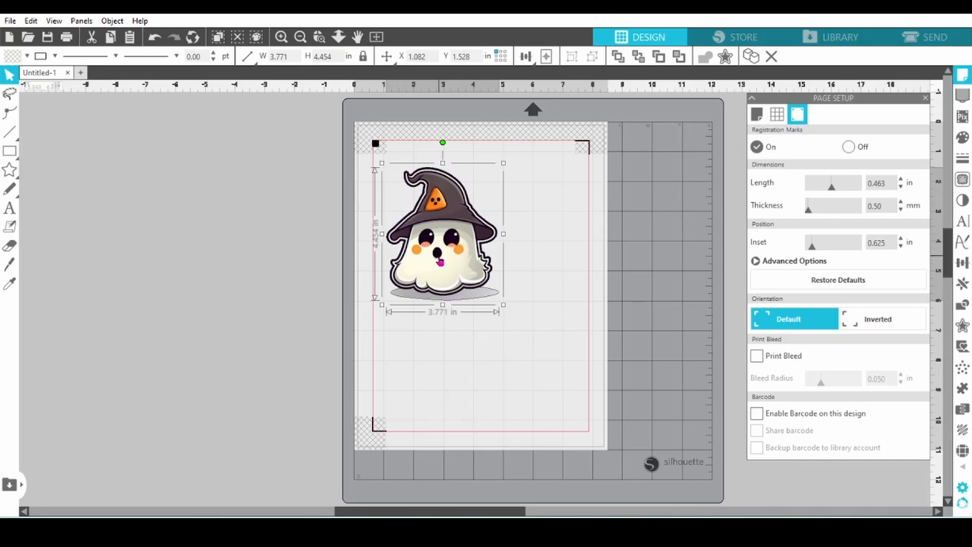
left_click(337, 55)
type("2.5")
key("Return")
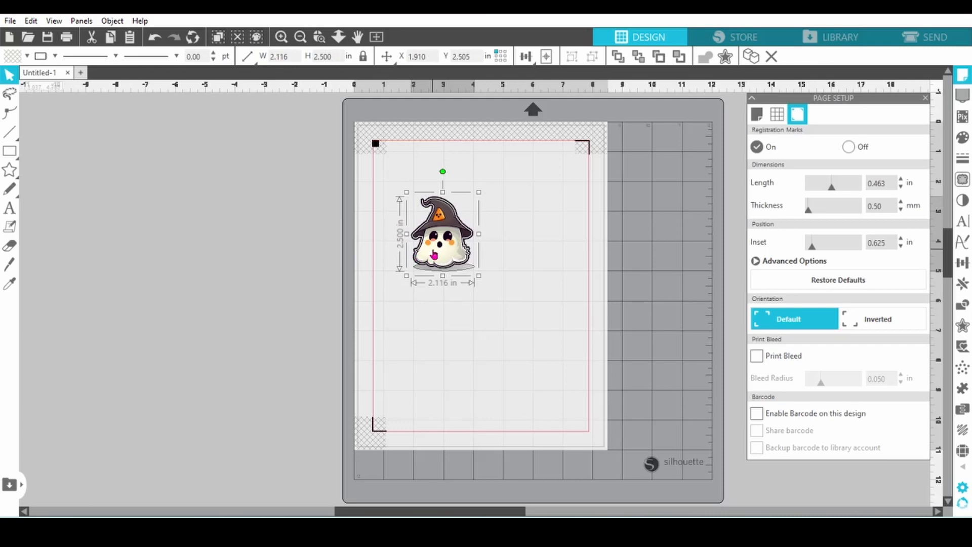
left_click_drag(434, 256, 434, 274)
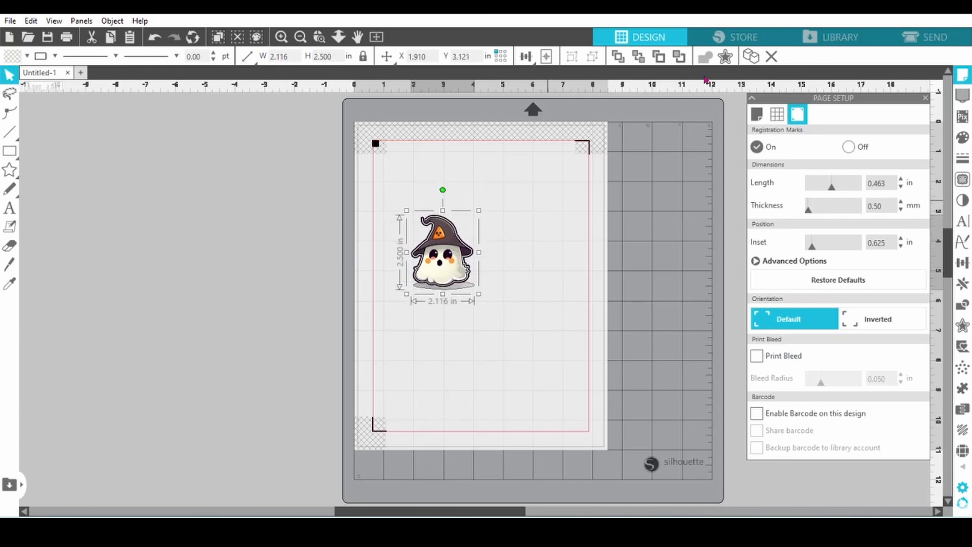
Step: Make a copy of the ghost beside the original and rotate the copy to 180°
left_click(753, 57)
left_click_drag(442, 253, 519, 256)
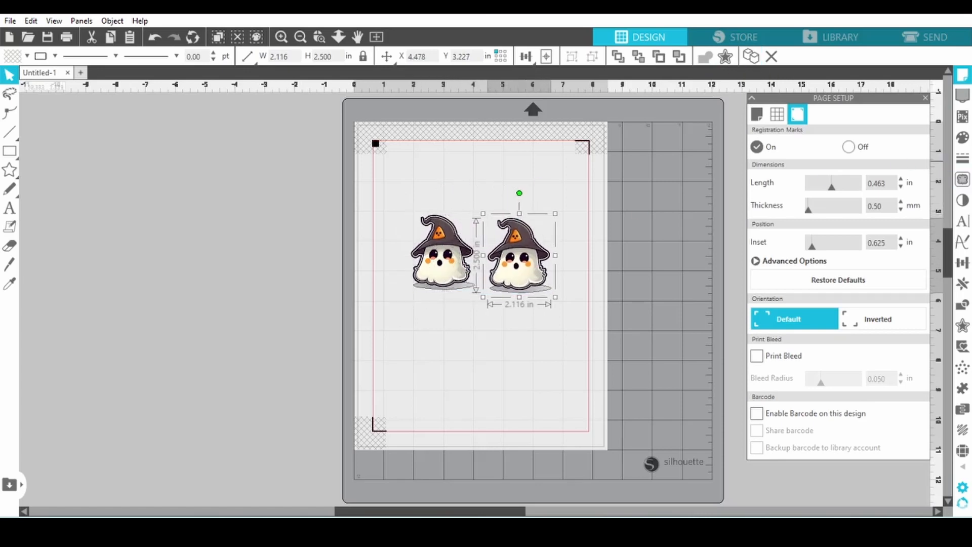
left_click(963, 264)
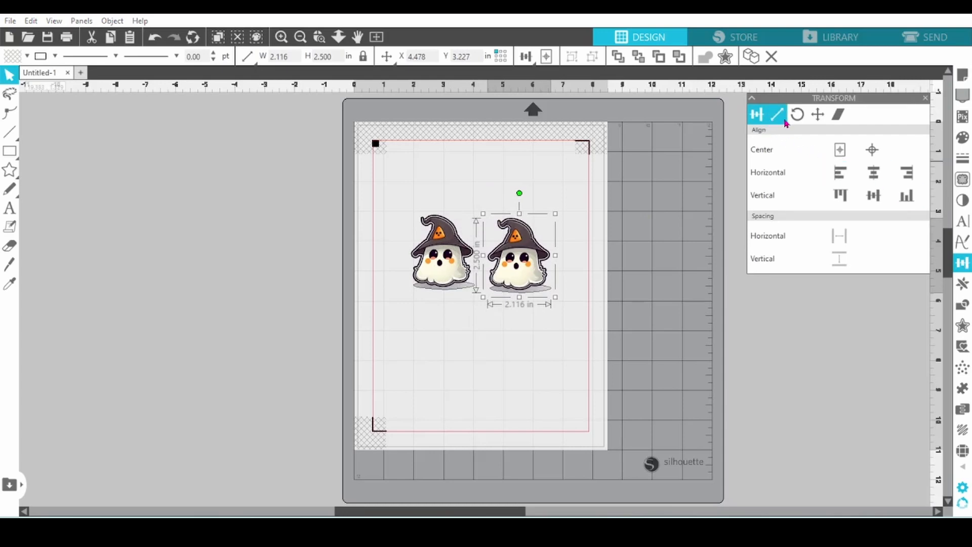
left_click(798, 119)
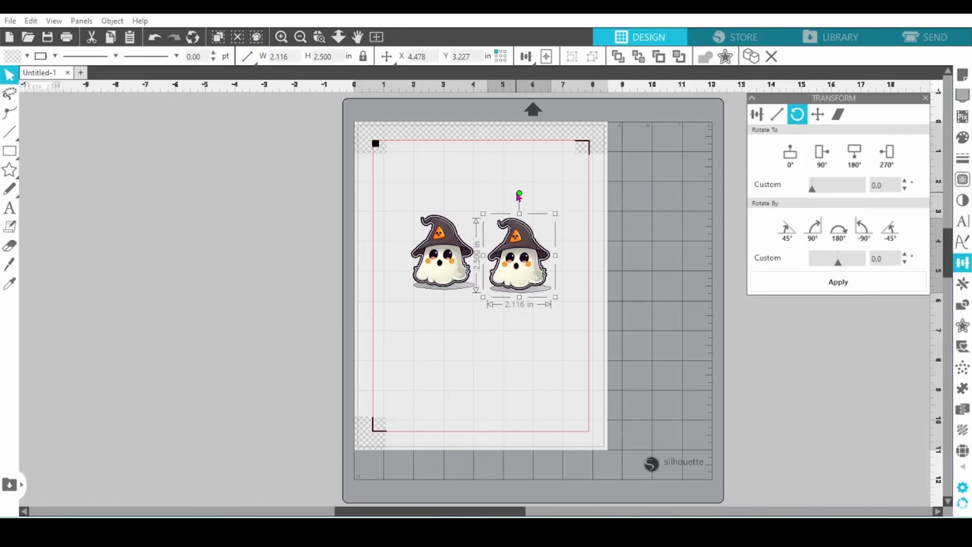
left_click(856, 160)
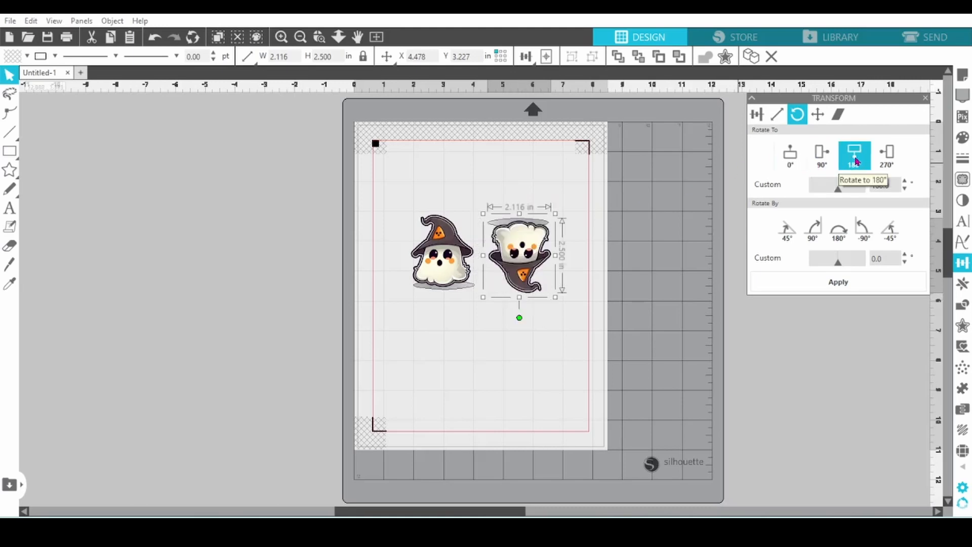
Step: Stack the upside-down ghost above the upright one so that their hat tips meet
left_click_drag(502, 256, 459, 265)
left_click_drag(459, 266, 490, 314)
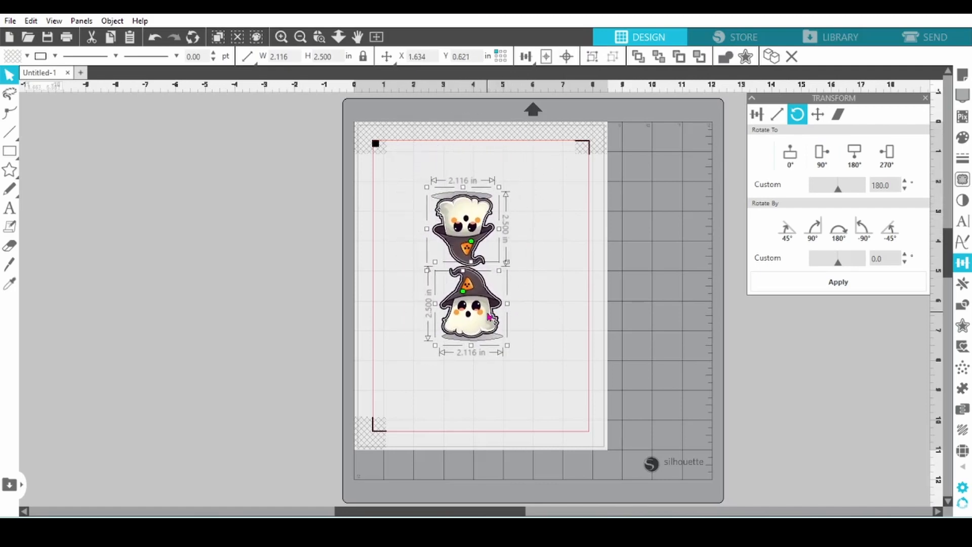
left_click(495, 284)
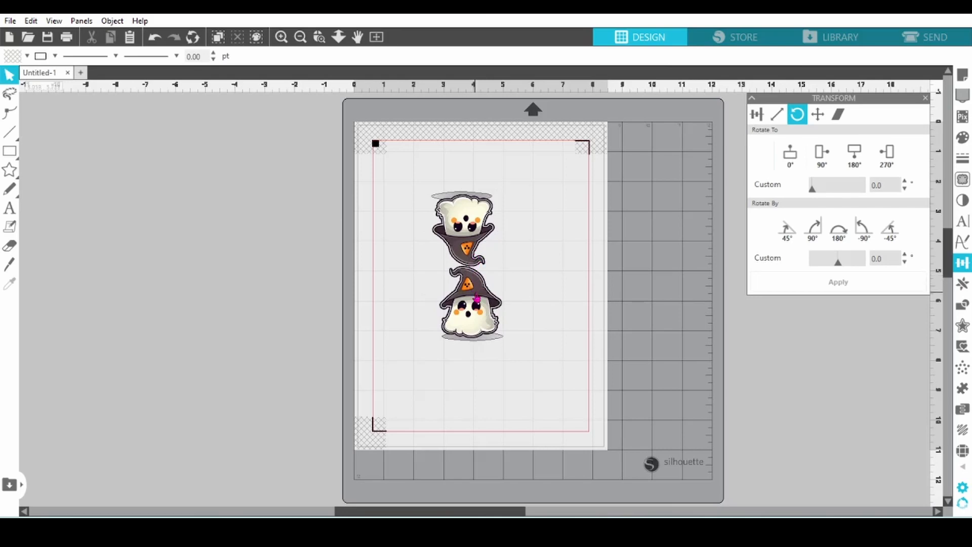
Step: Flip the upside-down ghost horizontally and line it up directly above the upright ghost as its mirror image
right_click(474, 242)
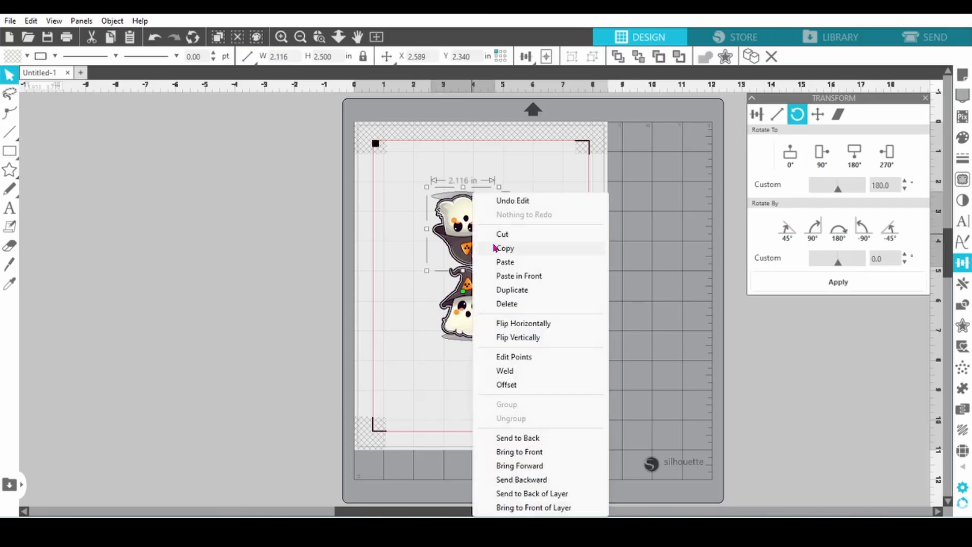
left_click(514, 324)
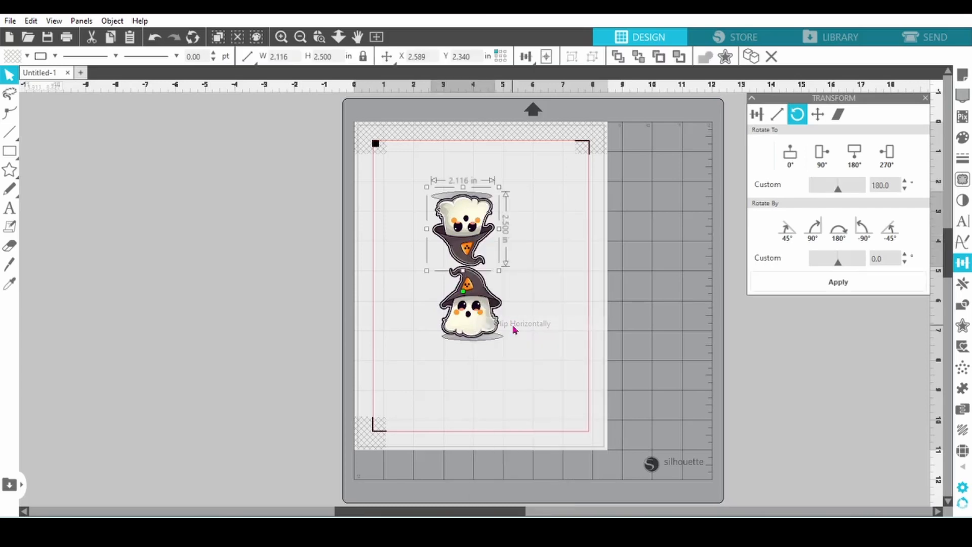
left_click_drag(463, 247, 467, 249)
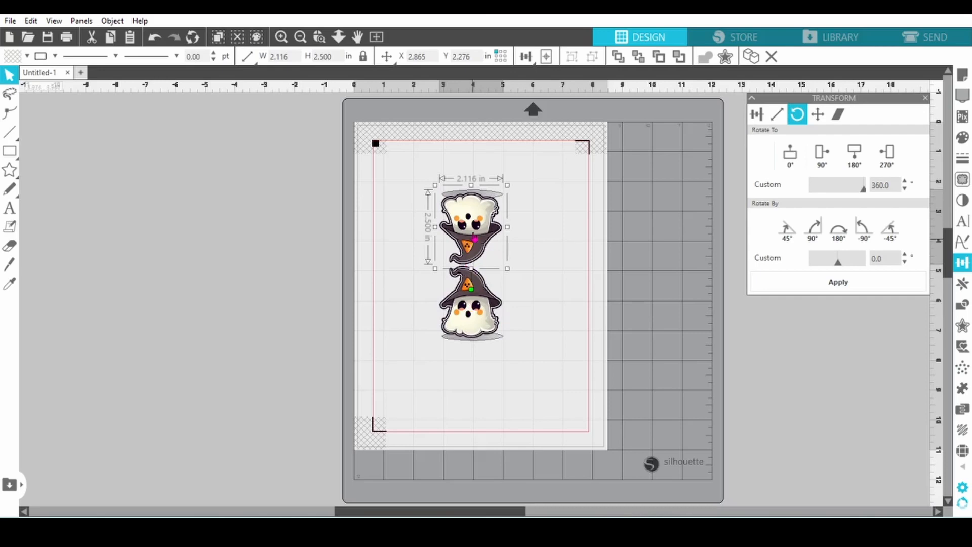
left_click(469, 265)
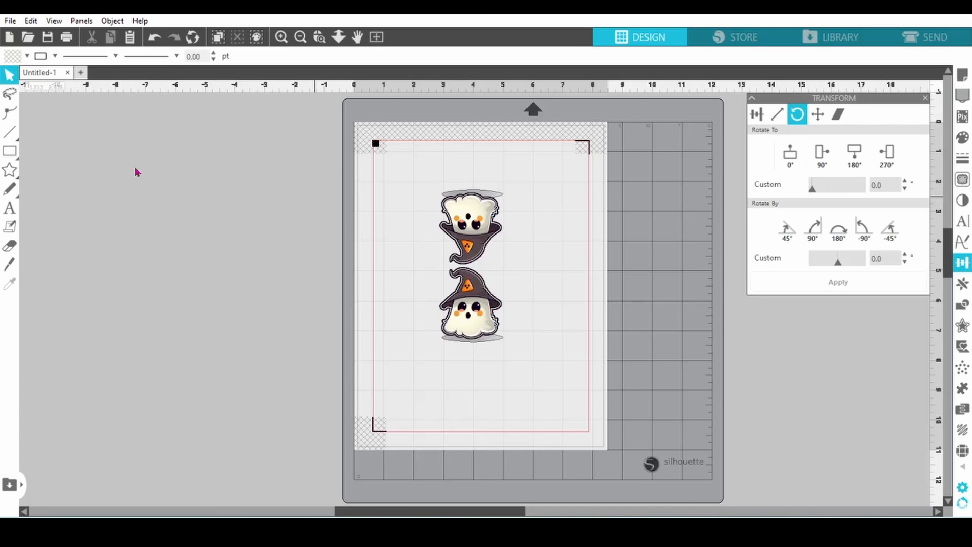
Step: Draw a blue-filled rectangle about 0.38 by 0.51 in that bridges the two ghosts' hat tips
mouse_move(16, 158)
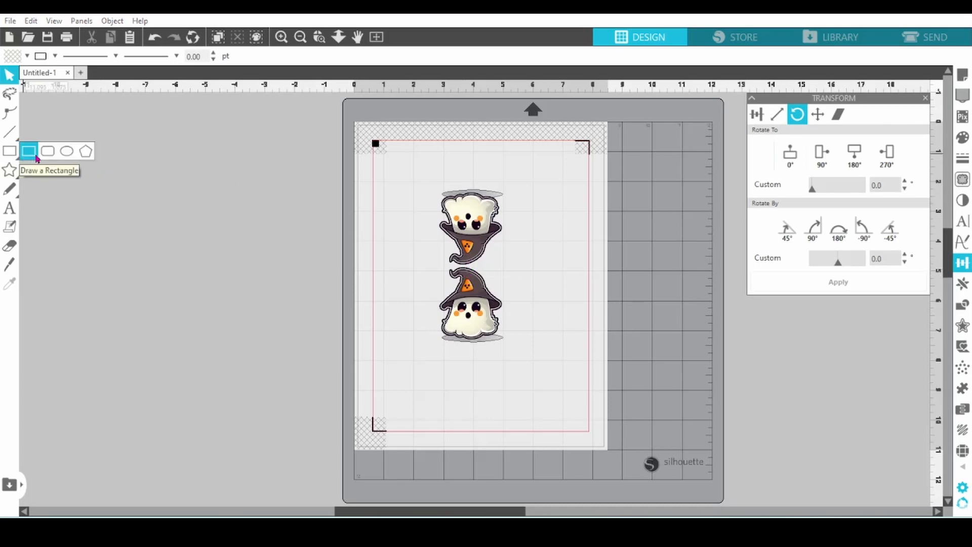
left_click(37, 158)
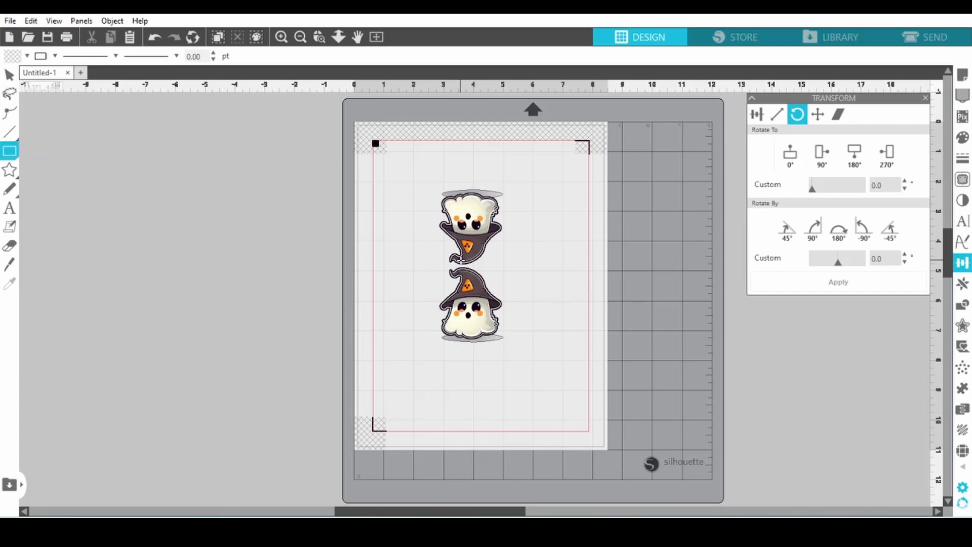
mouse_move(461, 260)
left_mouse_down()
mouse_move(475, 289)
mouse_move(468, 267)
left_mouse_up()
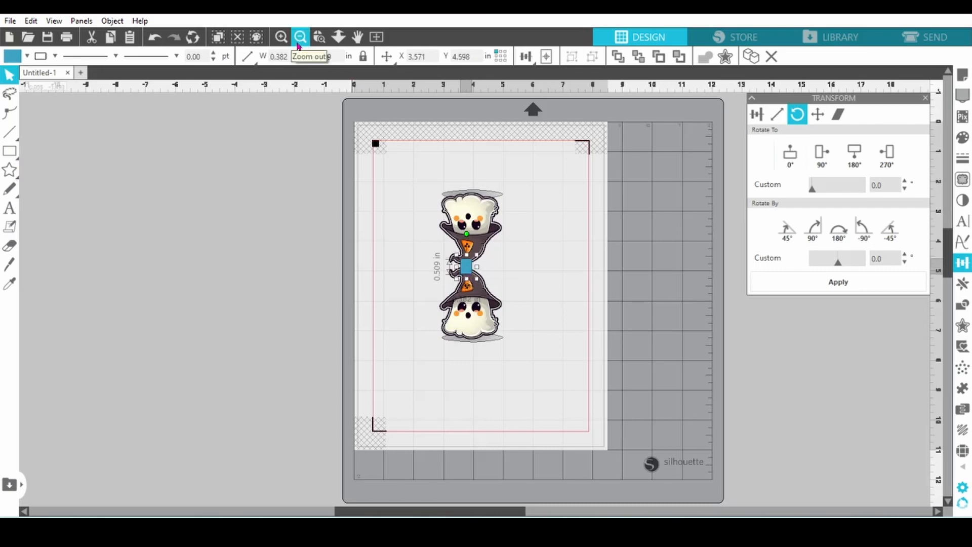
left_click(281, 37)
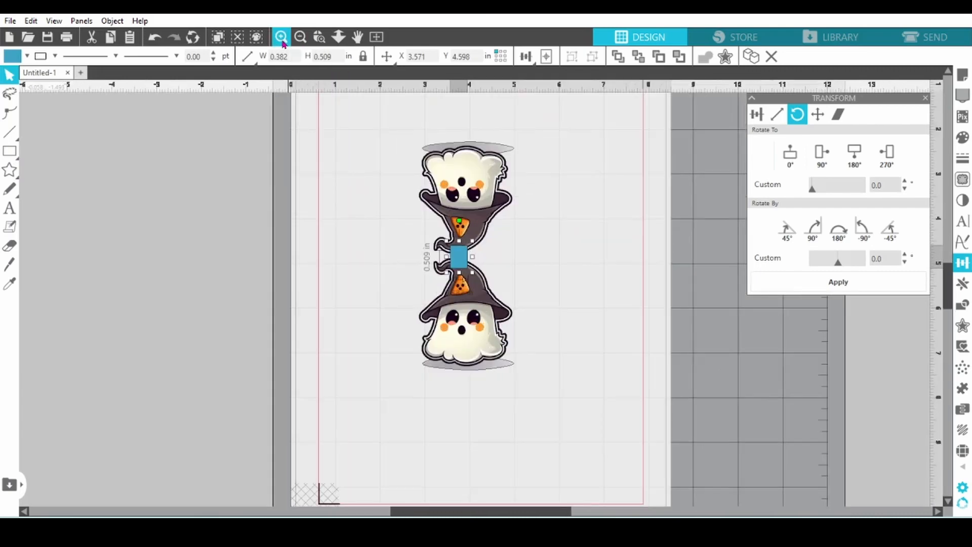
left_click(281, 38)
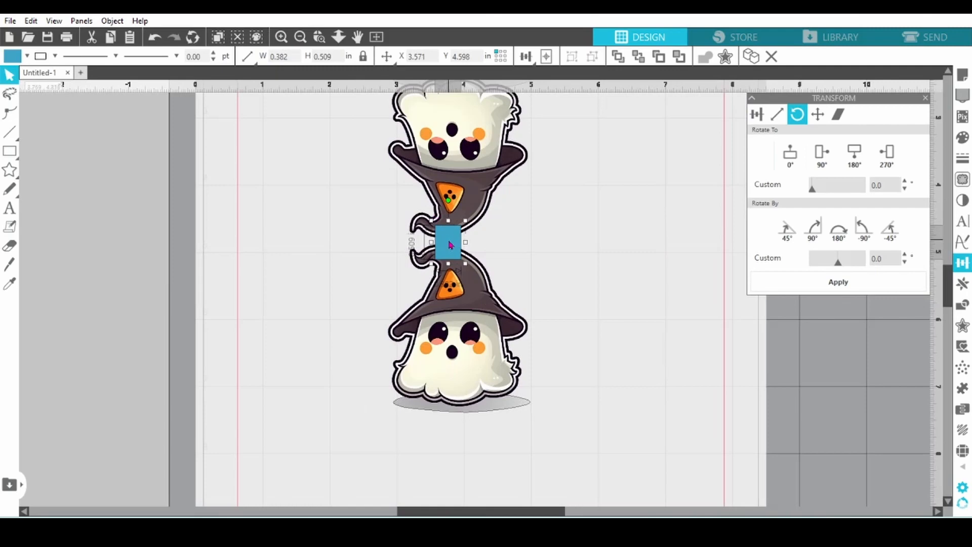
Step: Remove the fill colour from the rectangle bridging the two hats so that it is transparent
left_click(28, 57)
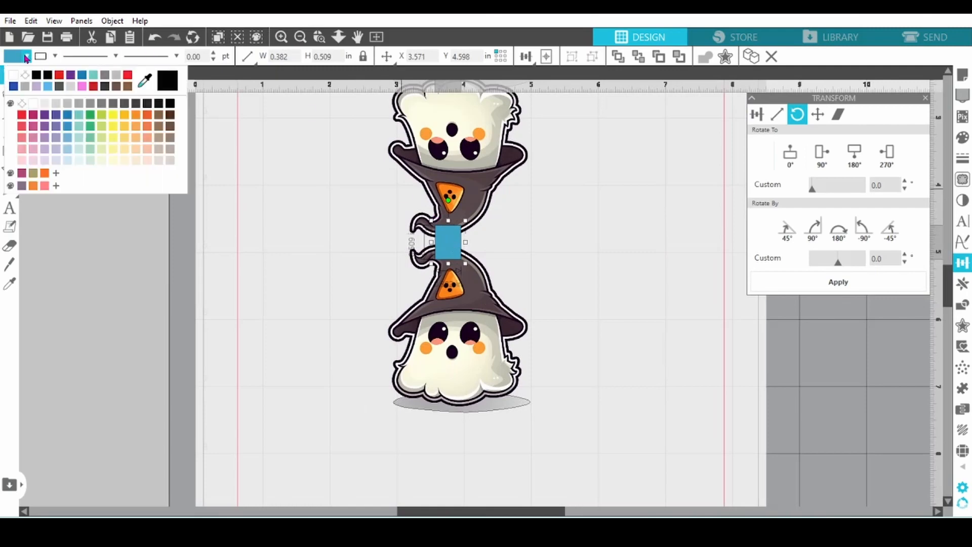
left_click(24, 76)
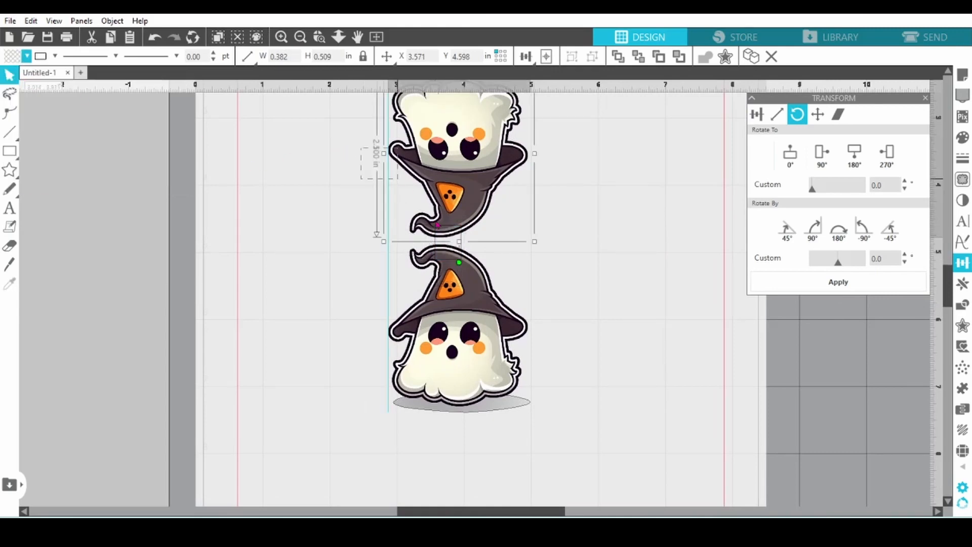
Step: Try to weld the two ghost images and the connecting rectangle into a single shape
left_click_drag(477, 321, 497, 343)
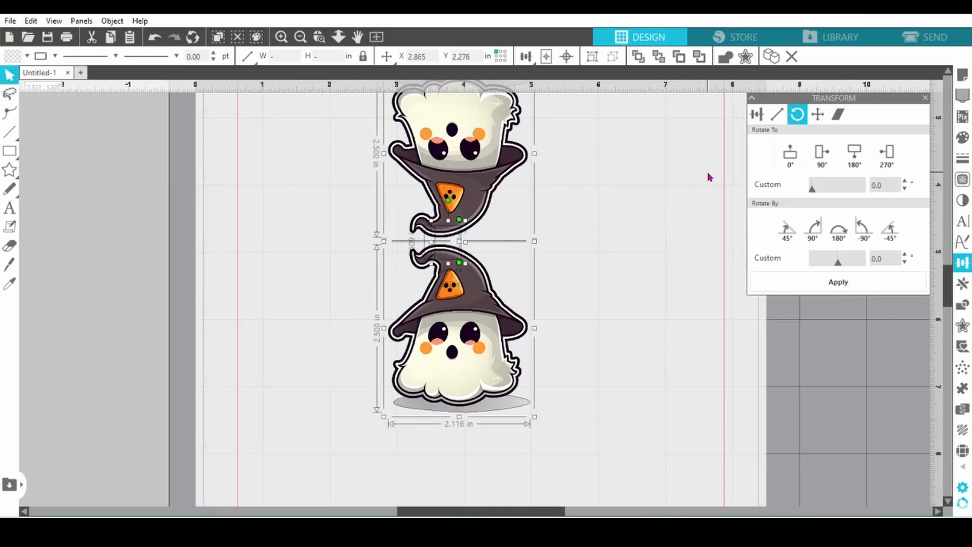
left_click(962, 307)
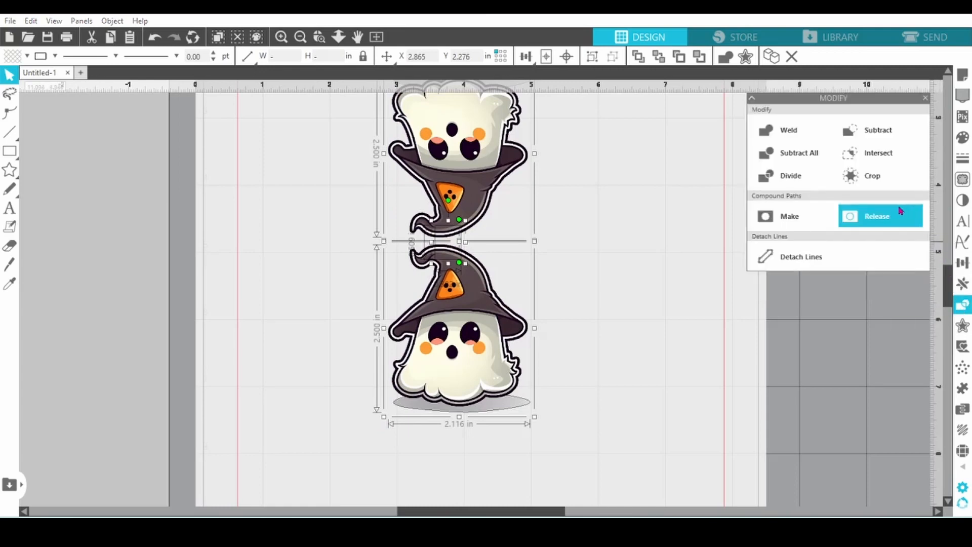
left_click(780, 134)
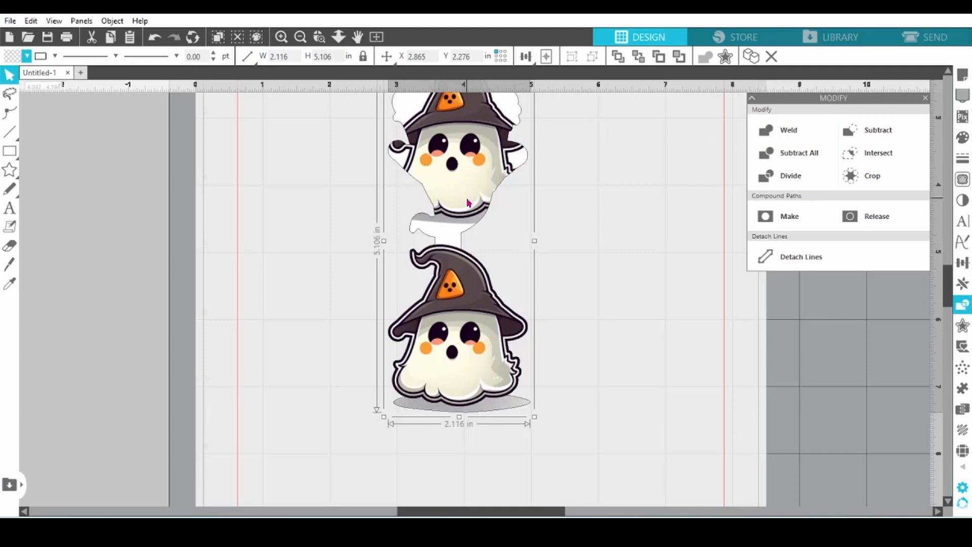
left_click_drag(468, 203, 447, 253)
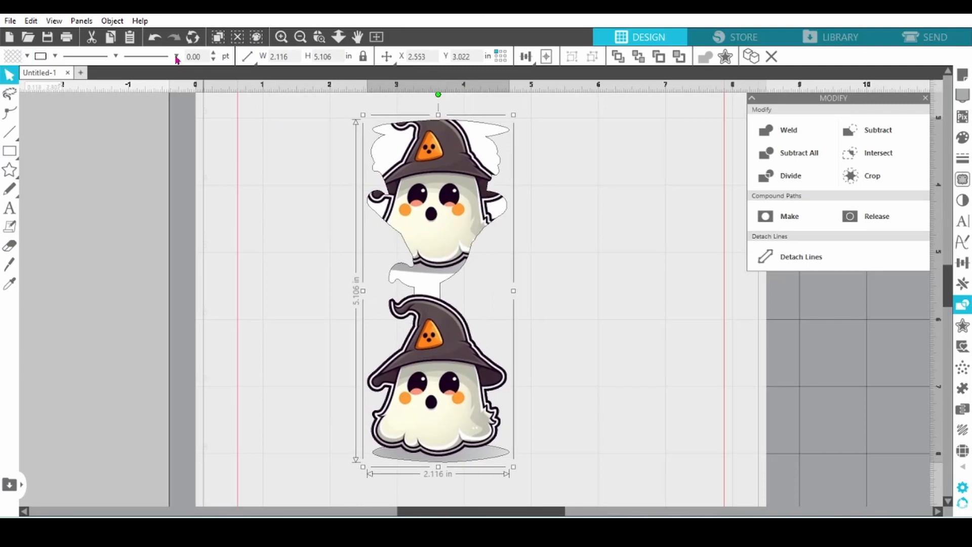
left_click(155, 37)
left_click(459, 236)
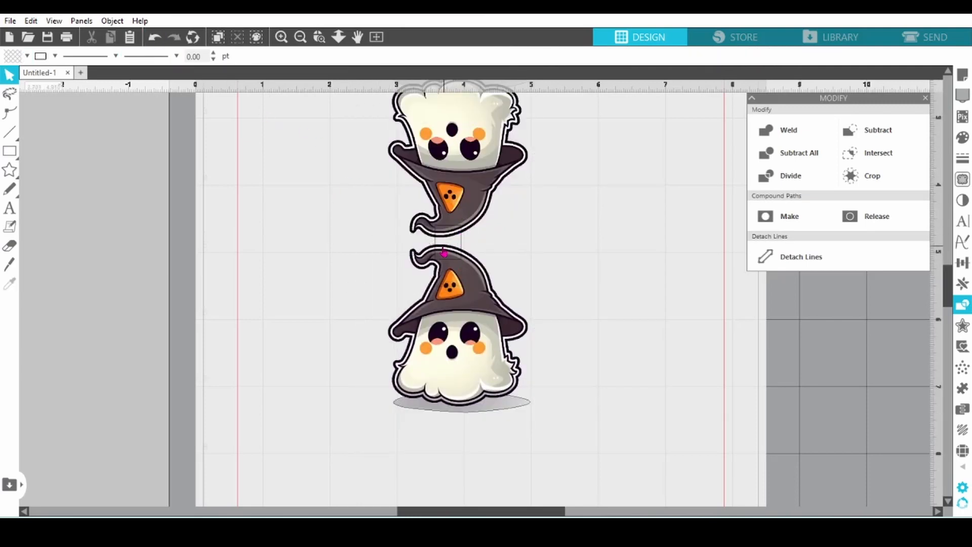
Step: Move the rectangle clear of the ghosts and trace the outer edge of both ghosts with the threshold at 100%
left_click_drag(436, 248, 278, 248)
left_click(300, 37)
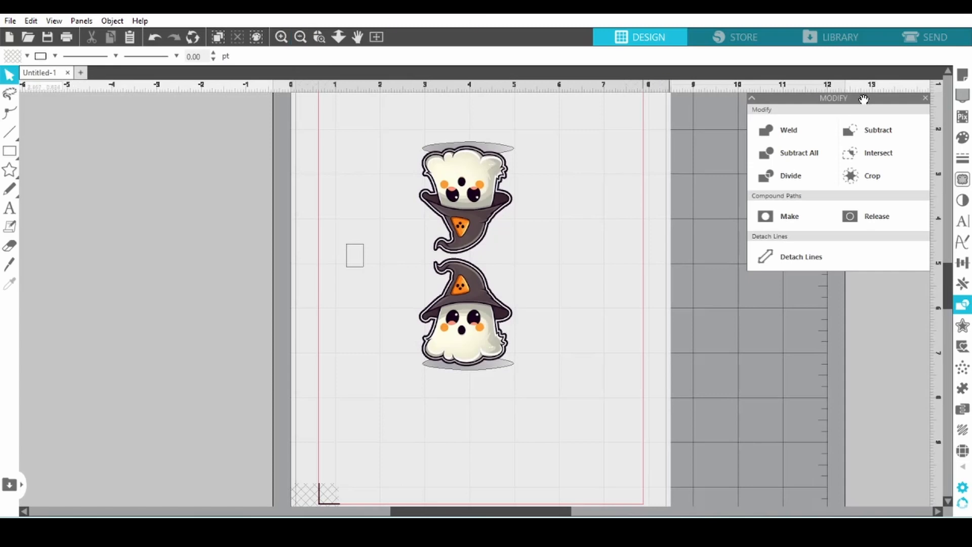
left_click(962, 179)
left_click(779, 159)
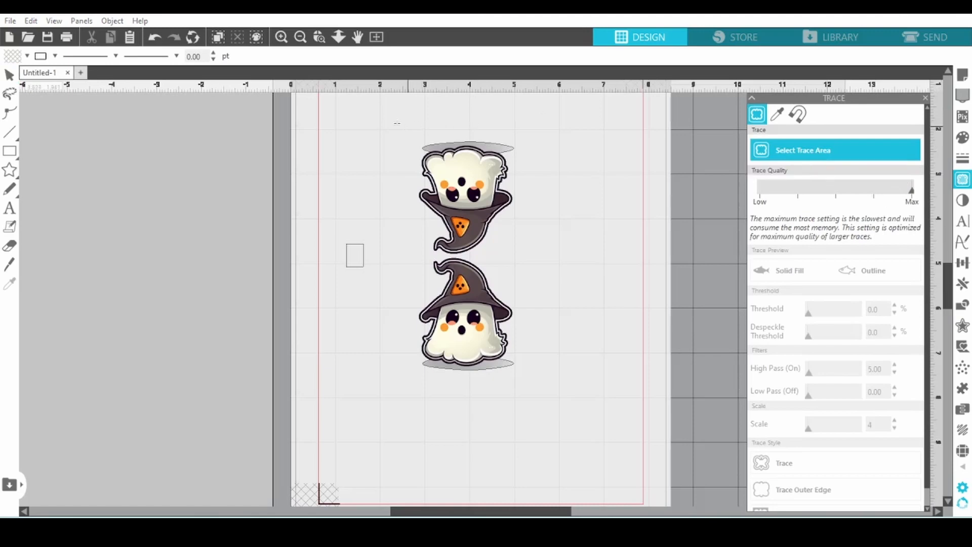
mouse_move(395, 123)
left_mouse_down()
mouse_move(530, 268)
mouse_move(562, 389)
mouse_move(543, 390)
left_mouse_up()
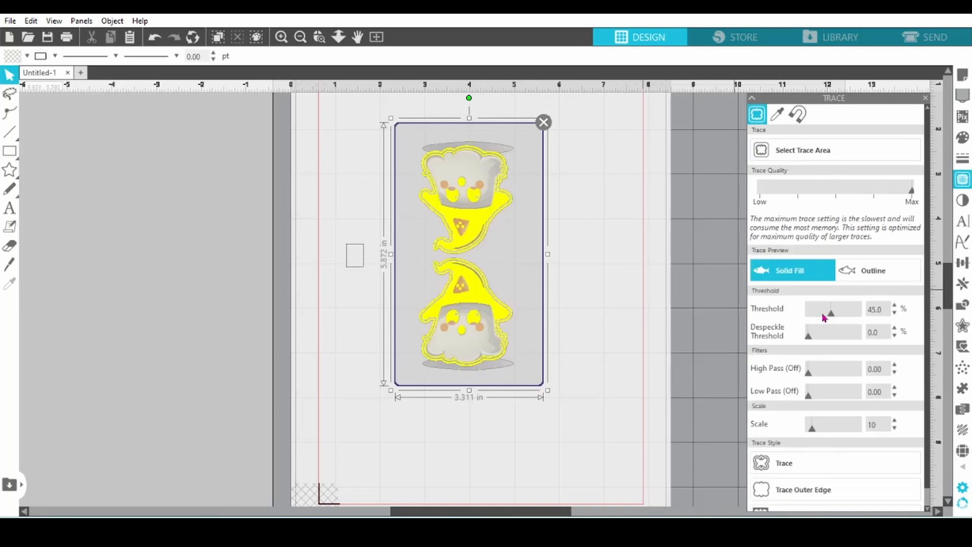
left_click_drag(832, 316, 861, 312)
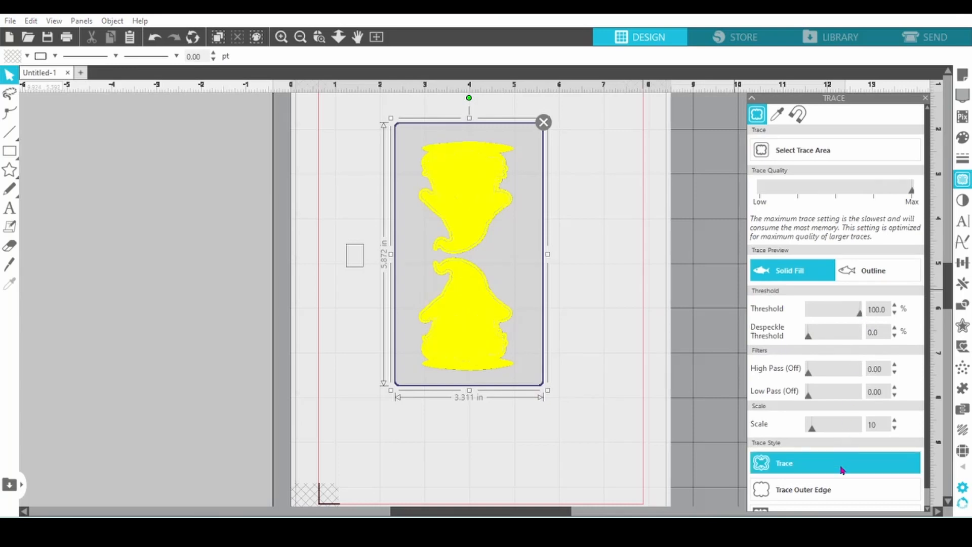
left_click(839, 494)
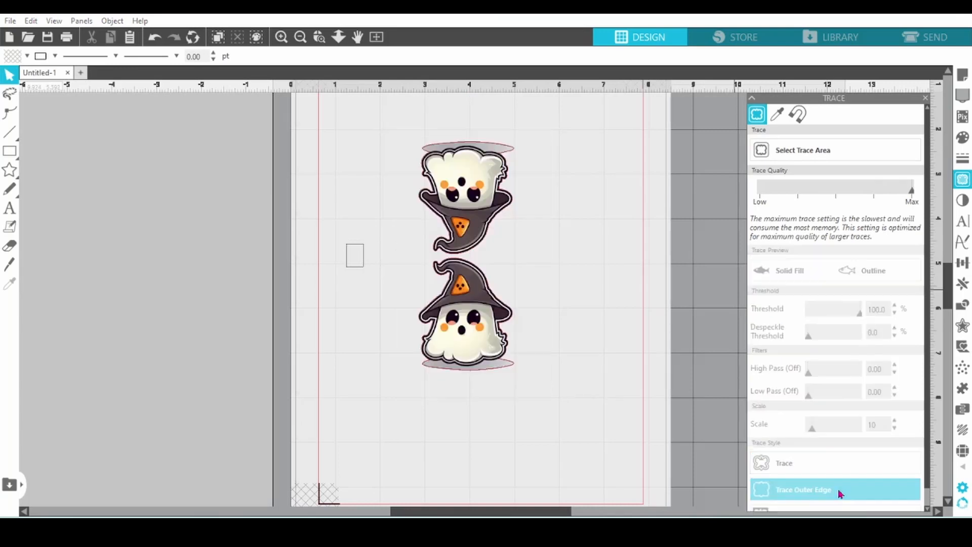
Step: Group the two ghost images and move them off the page, leaving their traced outlines in place
left_click(471, 201)
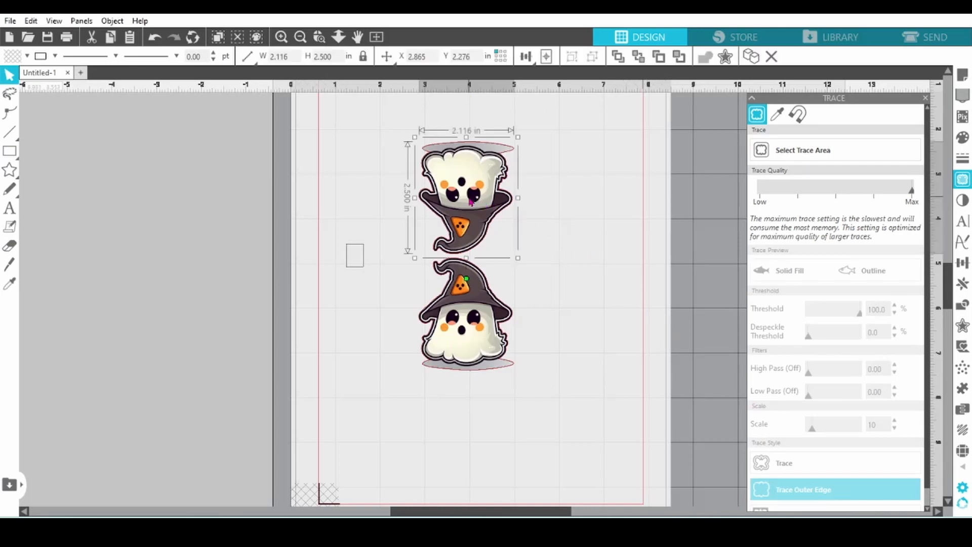
left_click(480, 309, "shift")
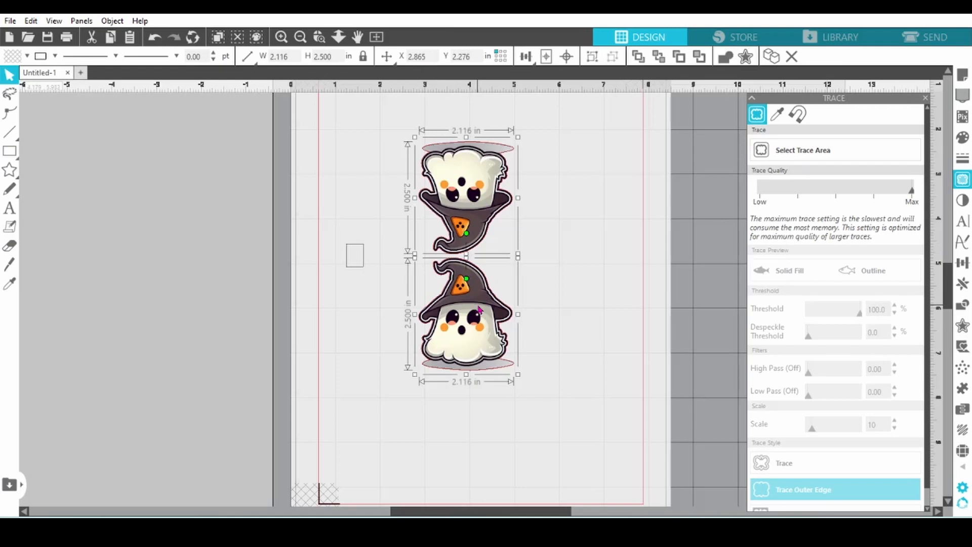
right_click(479, 309)
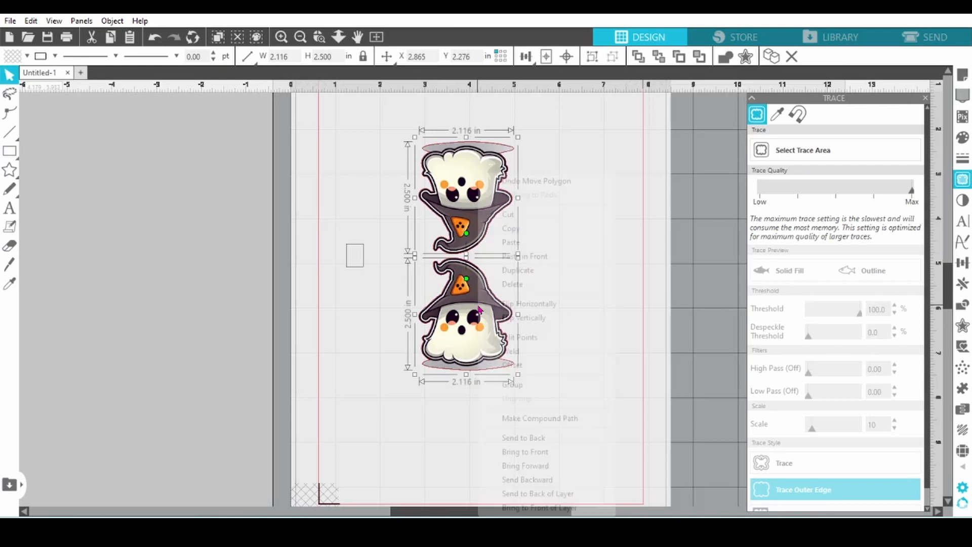
left_click(512, 384)
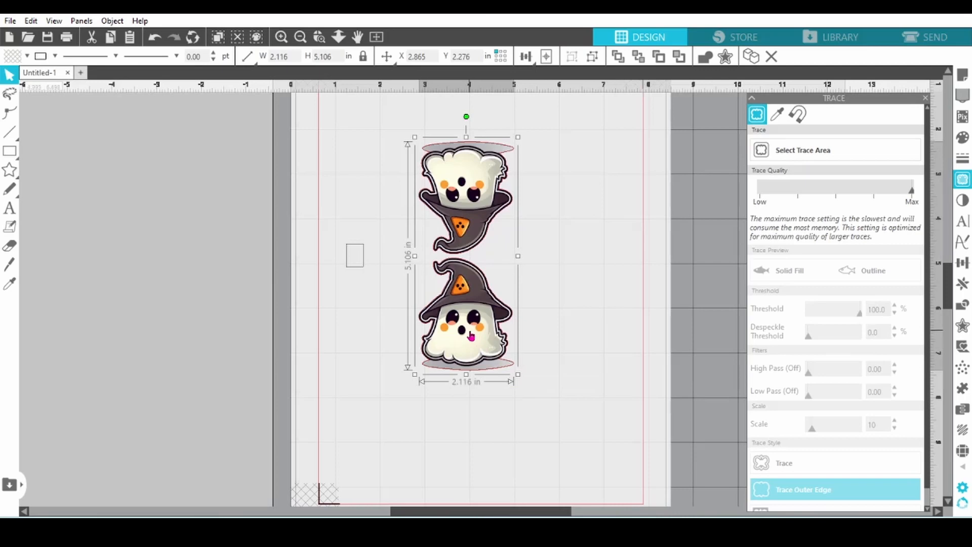
left_click_drag(470, 335, 210, 351)
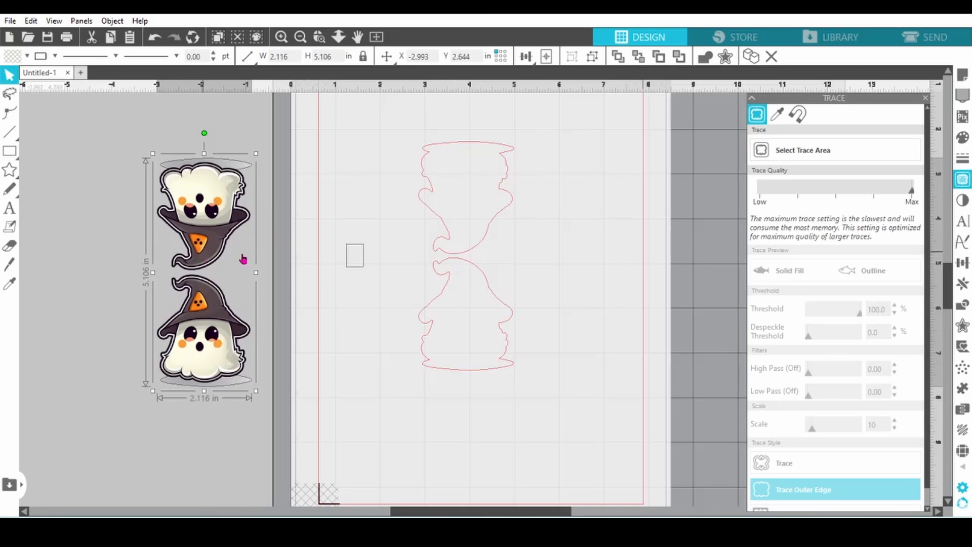
Step: Place the rectangle across the gap between the two traced hats and weld it with the outlines into one cut shape
left_click_drag(351, 272, 454, 274)
left_click_drag(389, 129, 551, 426)
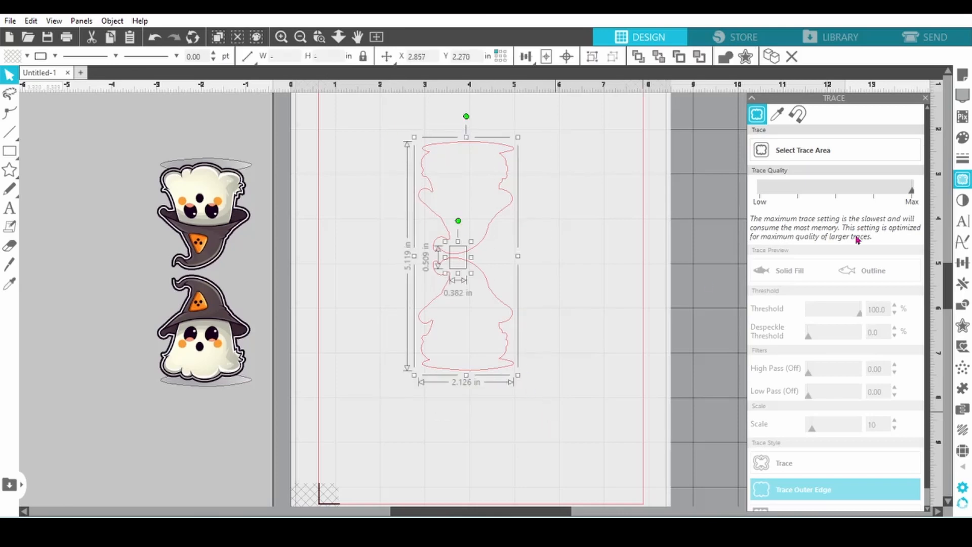
left_click(964, 306)
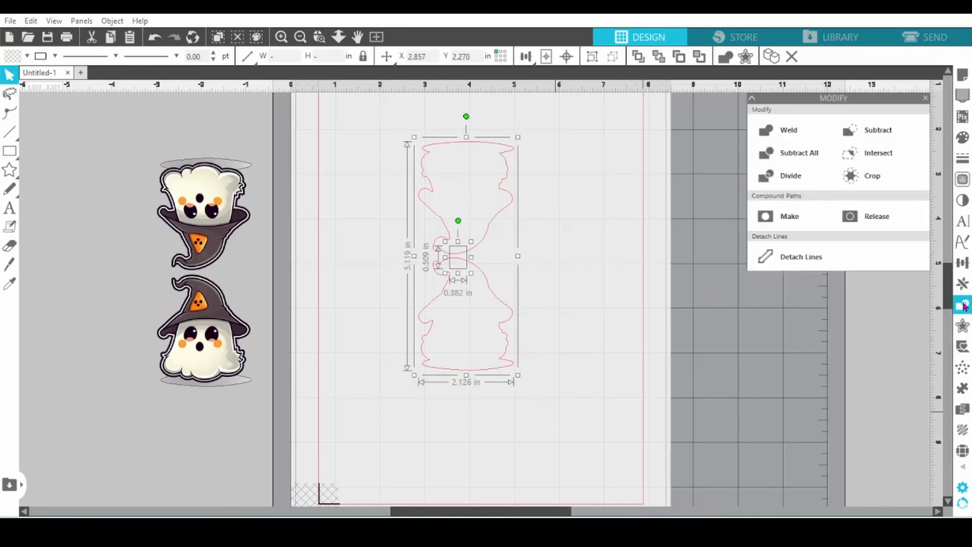
left_click(787, 134)
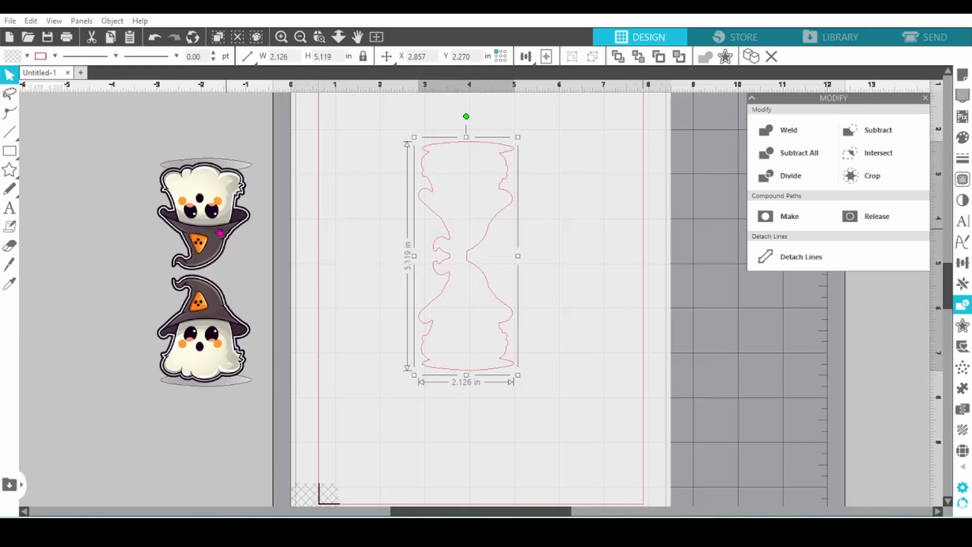
Step: Move the ghost images back onto the welded outline and group images and outline together
mouse_move(245, 232)
left_mouse_down()
mouse_move(424, 238)
mouse_move(482, 215)
left_mouse_up()
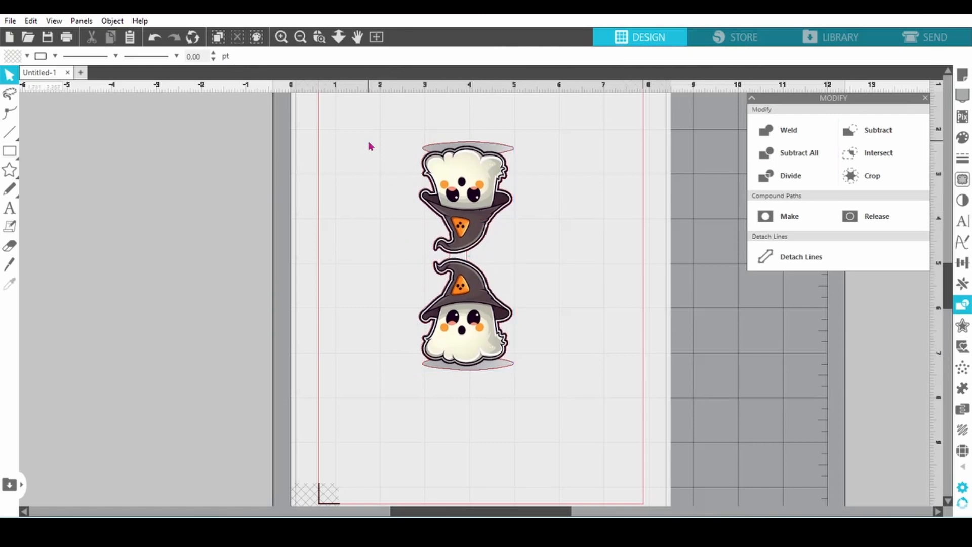
left_click_drag(369, 143, 512, 302)
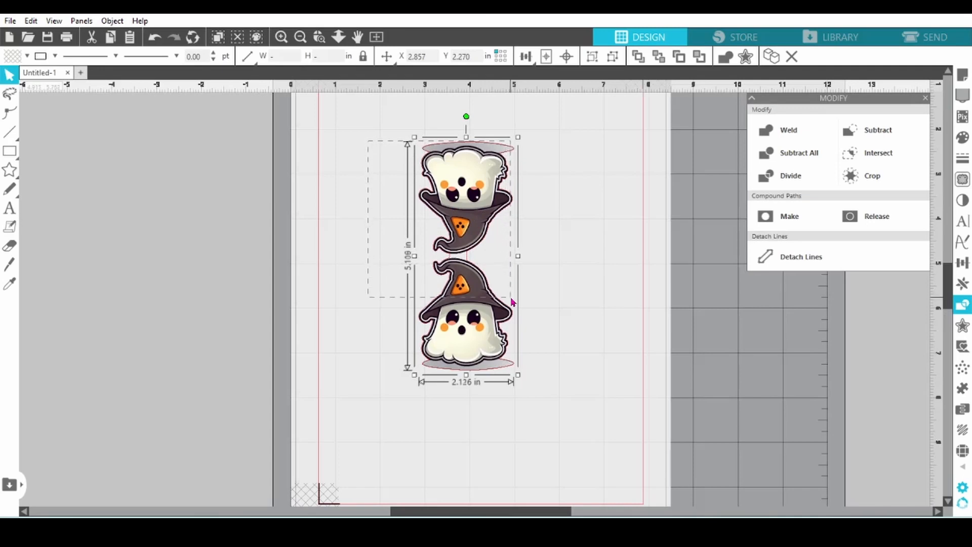
right_click(482, 304)
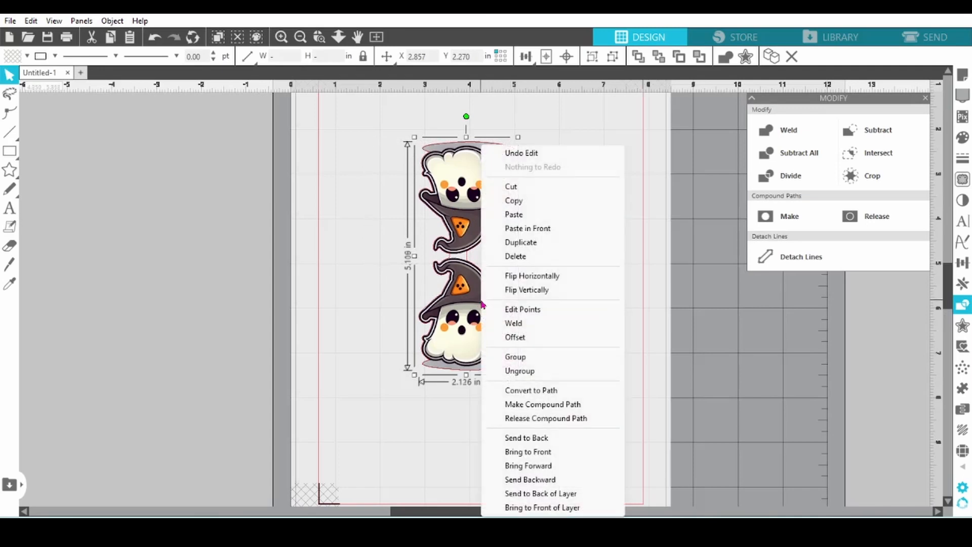
left_click(514, 360)
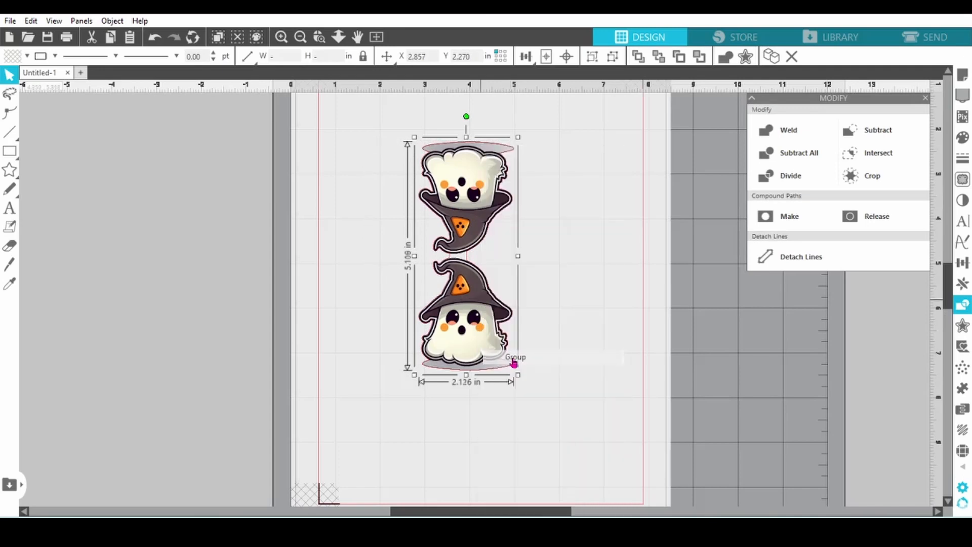
Step: Set the cut job to work by line colour with only the red line enabled, and return to the design view
left_click(925, 46)
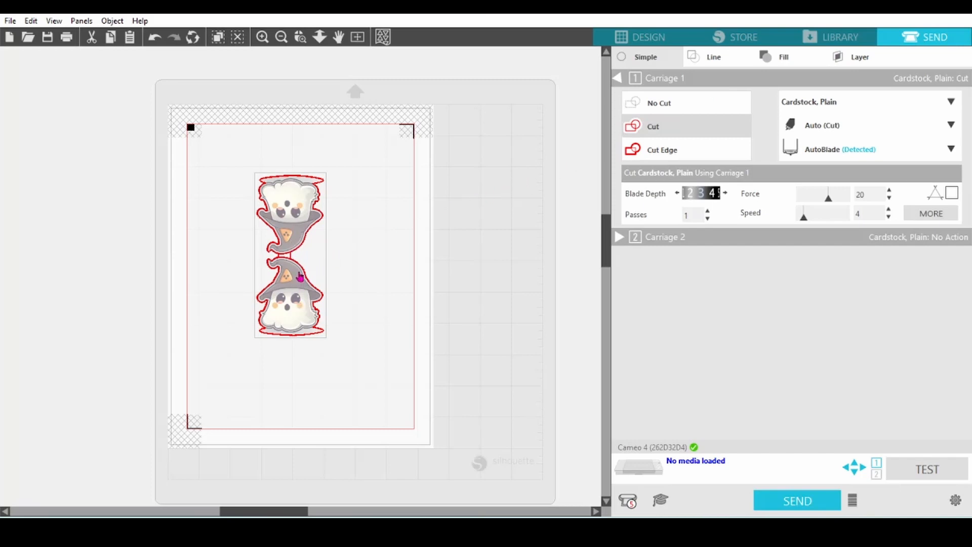
left_click(701, 61)
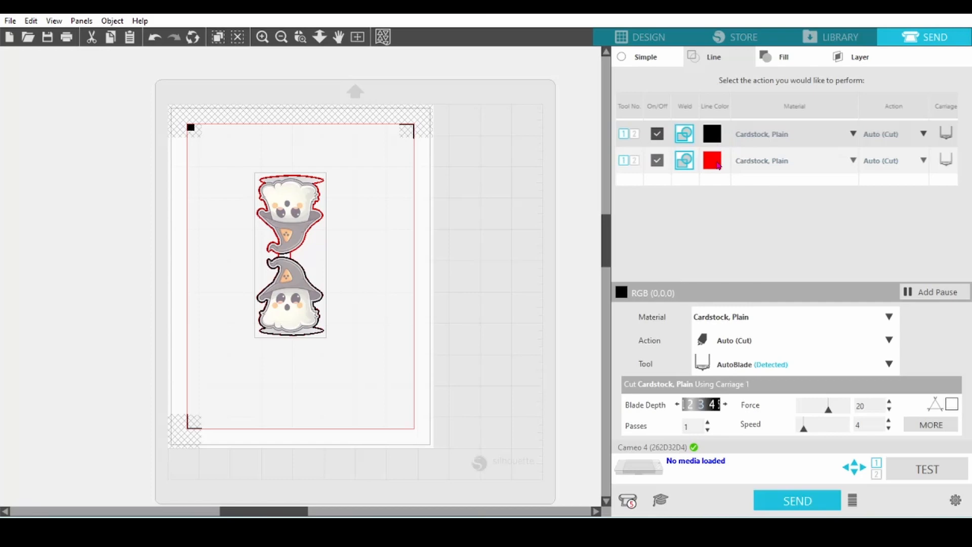
left_click(657, 134)
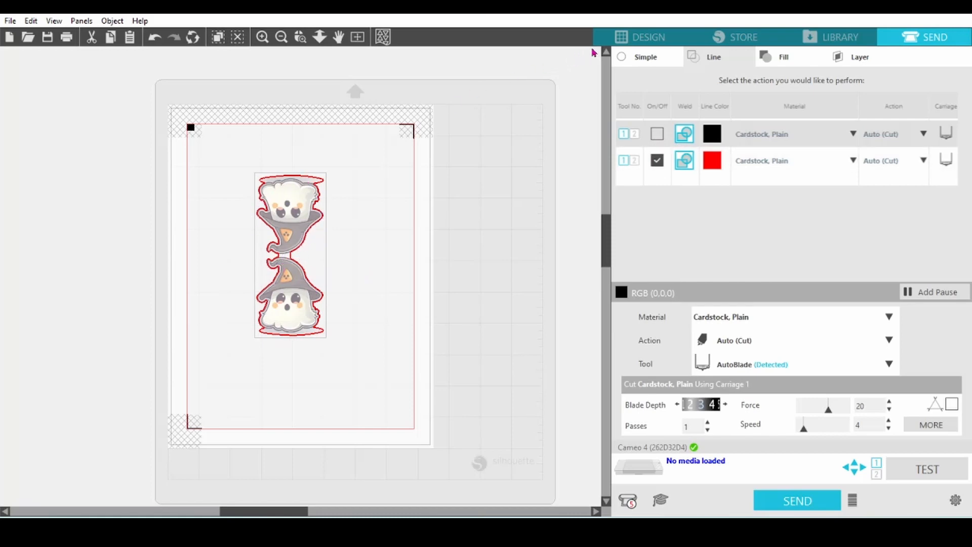
left_click(637, 41)
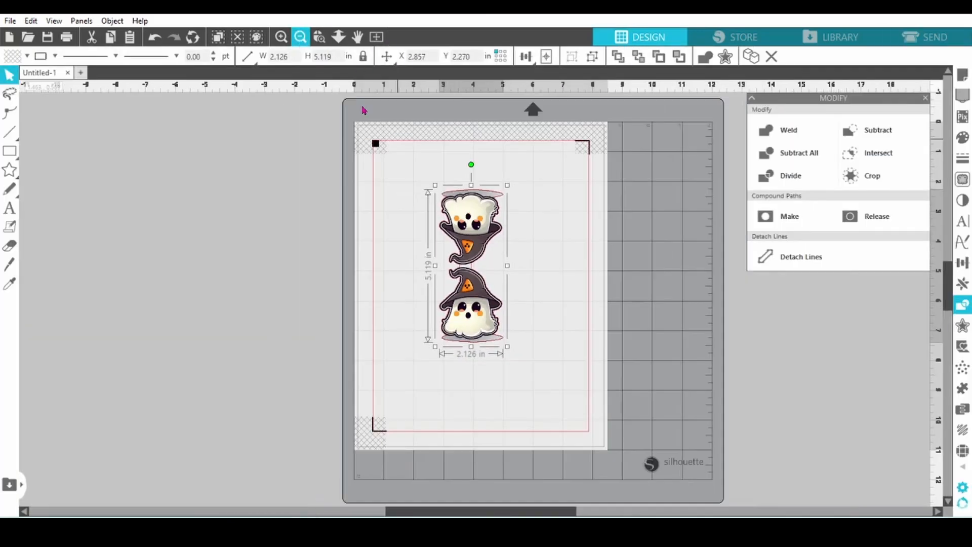
Step: Move the grouped design to the page's upper-left cut area, at about X 0.84, Y 1.10 in, and replicate it into a row of three
left_click_drag(458, 211, 399, 178)
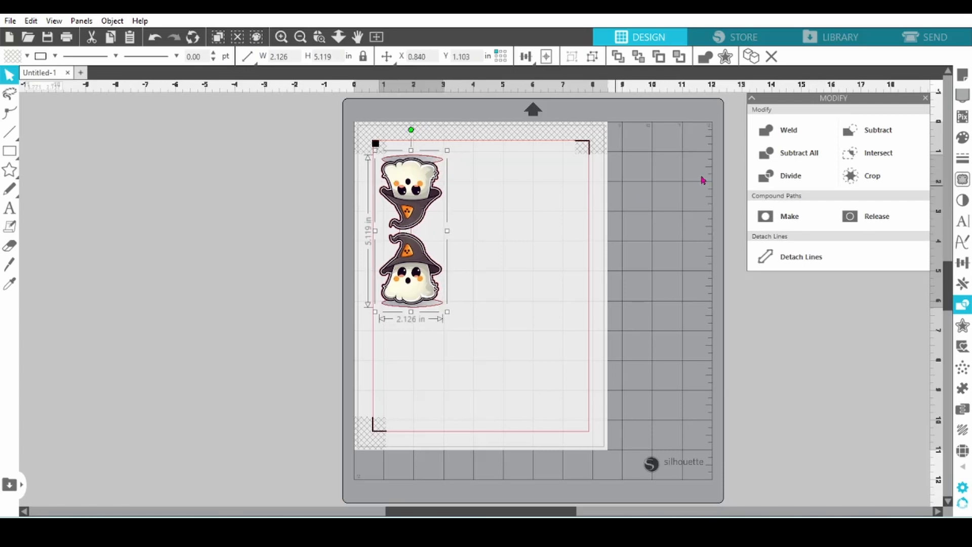
left_click(959, 286)
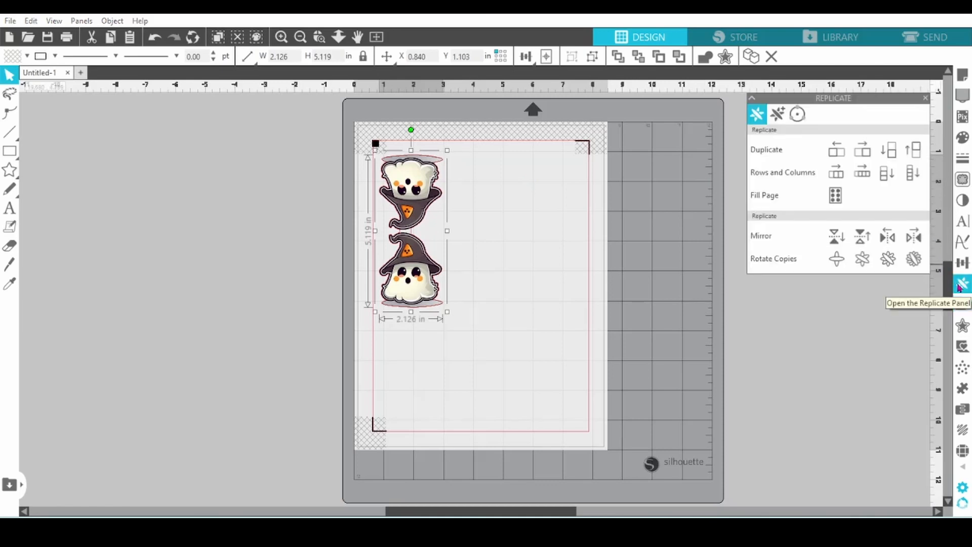
left_click(837, 175)
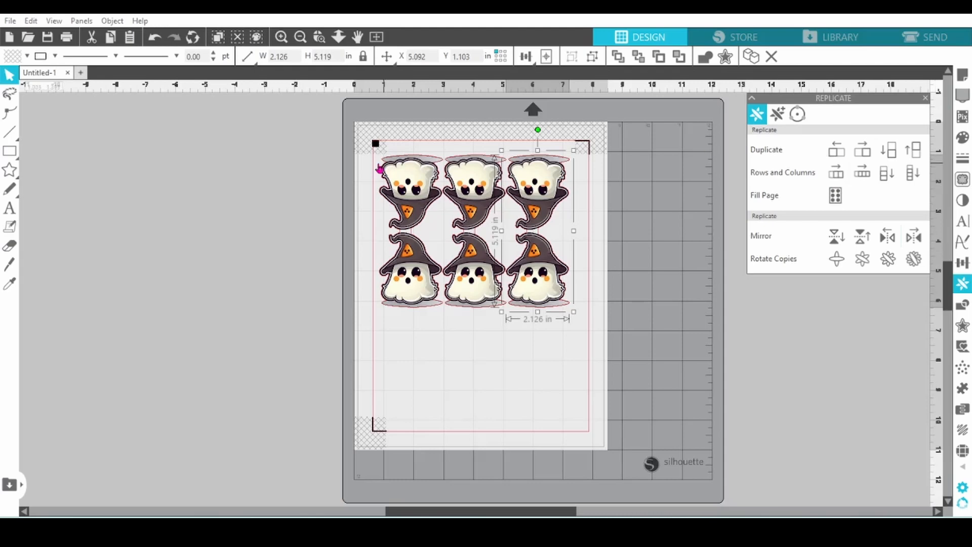
Step: Duplicate the row of three designs below itself and shift all six up to about X 0.93, Y 0.81 in
left_click_drag(357, 150, 588, 275)
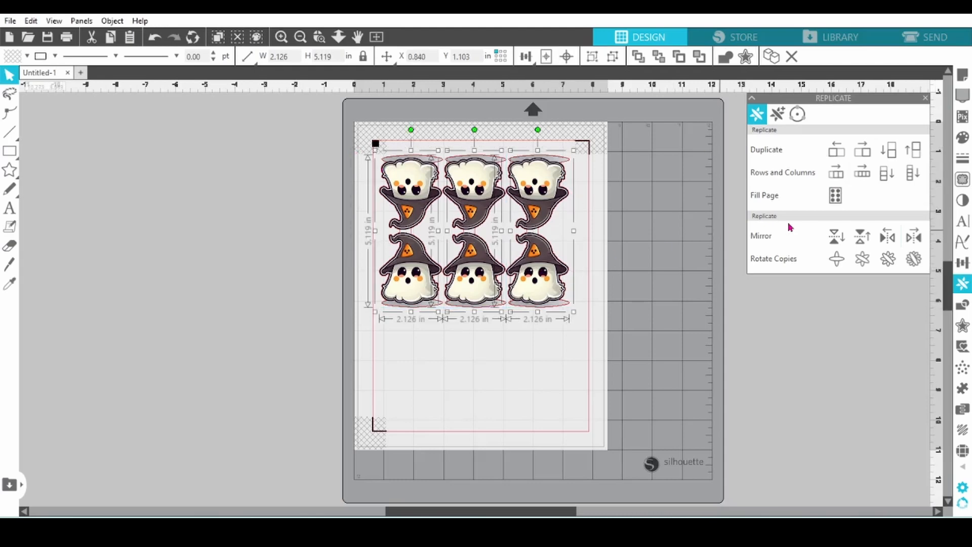
left_click(888, 149)
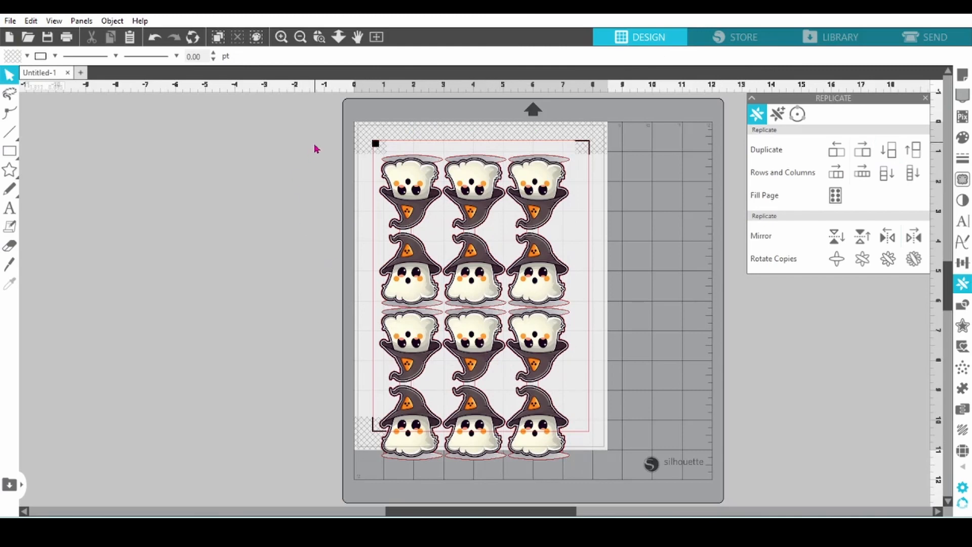
left_click_drag(315, 144, 583, 463)
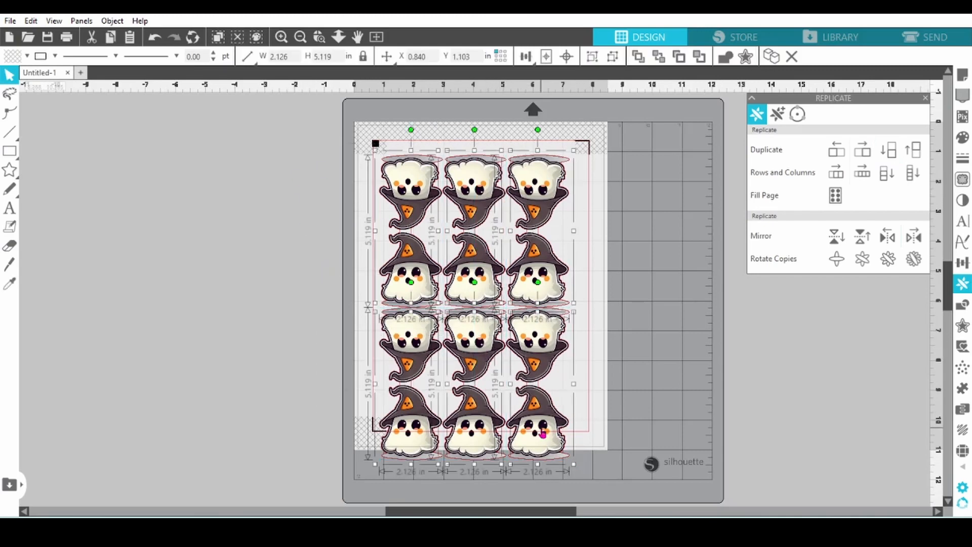
left_click_drag(545, 426, 545, 423)
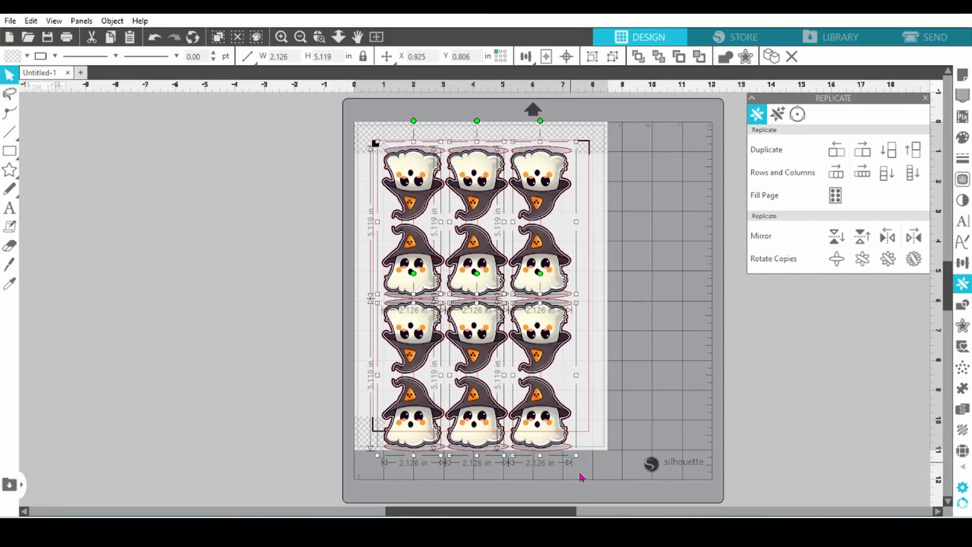
Step: Scale all six designs down to about 1.99 × 4.78 in each and move them up to about X 1.21, Y 0.72 in
left_click_drag(577, 455, 572, 450)
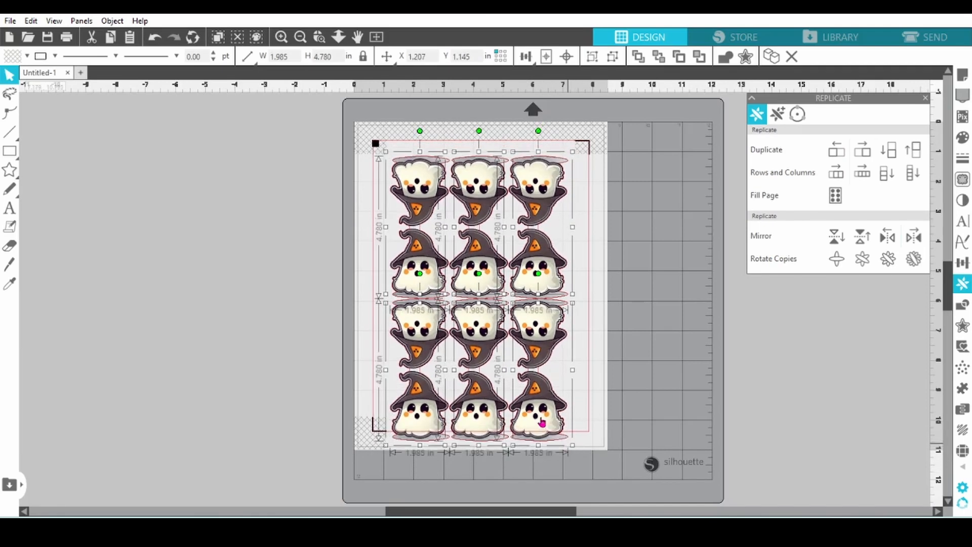
left_click_drag(541, 420, 541, 407)
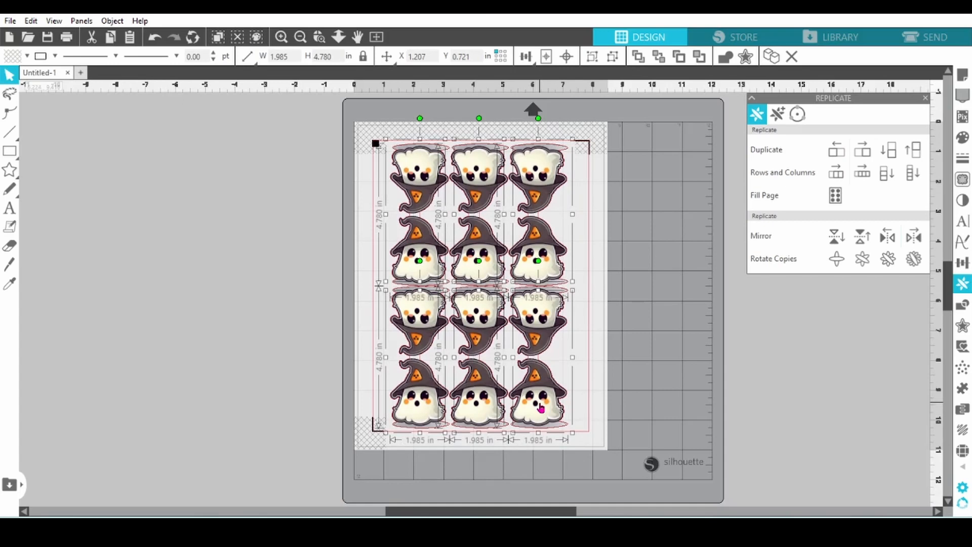
left_click(635, 409)
Step: Separate the two rows of designs by nudging the lower row to about Y 5.56 in and the upper row to about Y 0.68 in
left_click(553, 408)
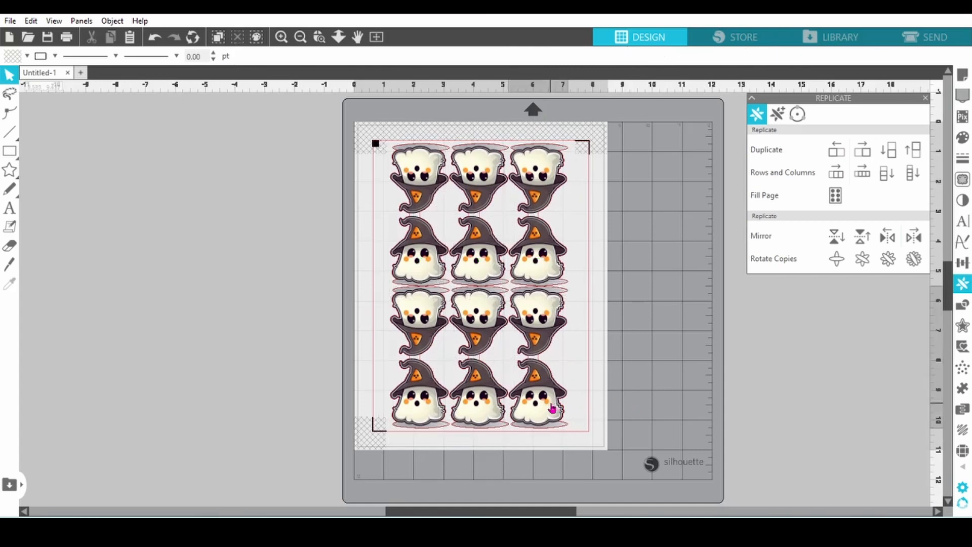
left_click(610, 393)
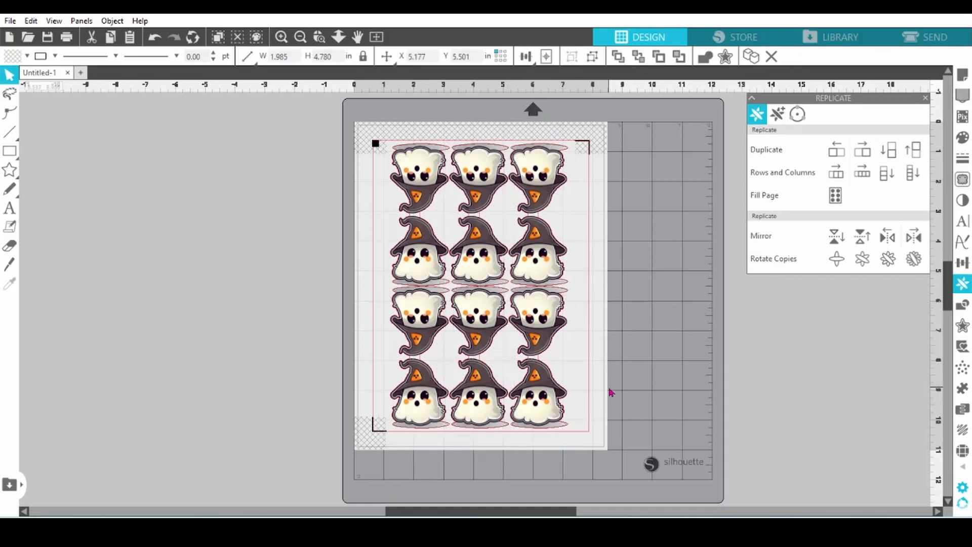
left_click_drag(593, 356, 416, 377)
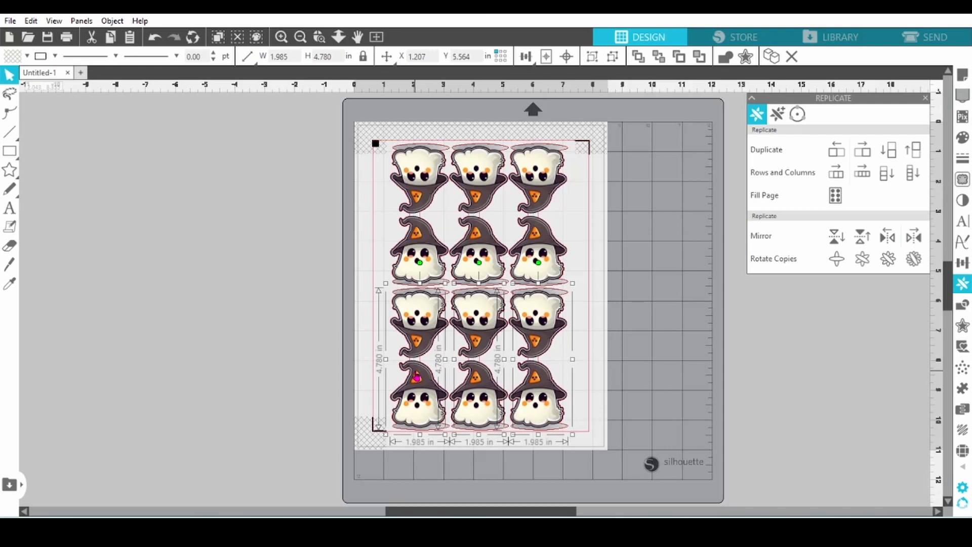
left_click_drag(375, 198, 544, 239)
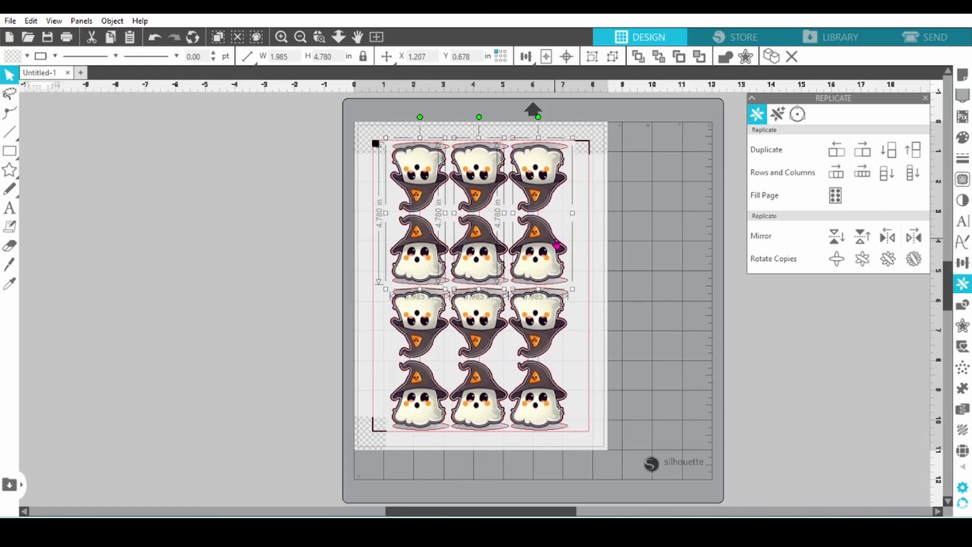
left_click(661, 280)
Step: Spread the outer columns apart, with the left designs at about X 1.10 in and the right designs at about X 5.26 to 5.30 in
left_click(541, 194)
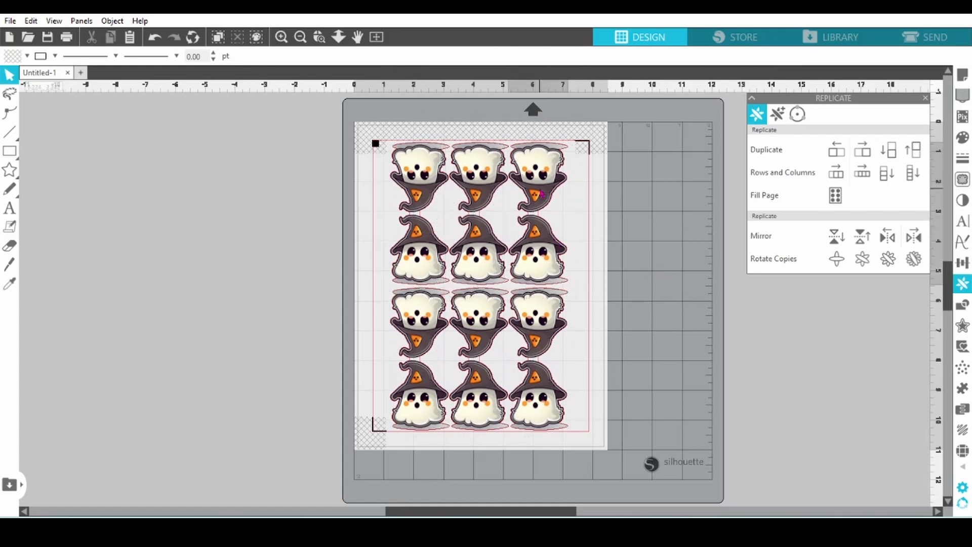
left_click_drag(541, 194, 543, 194)
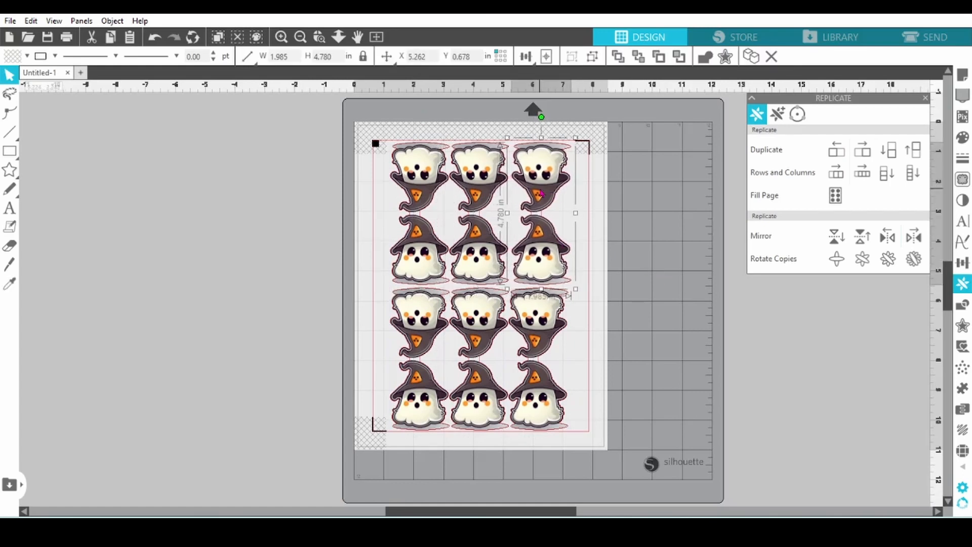
left_click(420, 191)
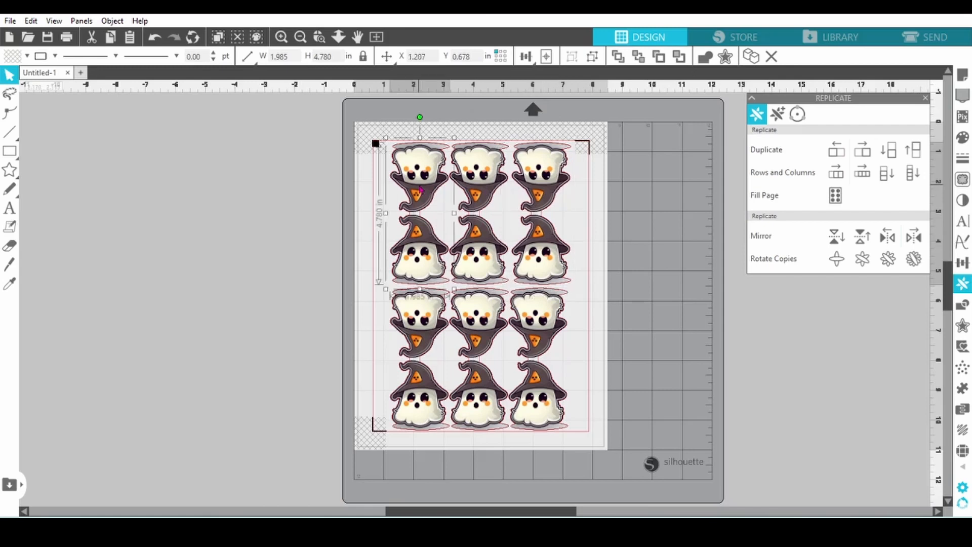
left_click_drag(420, 191, 413, 357)
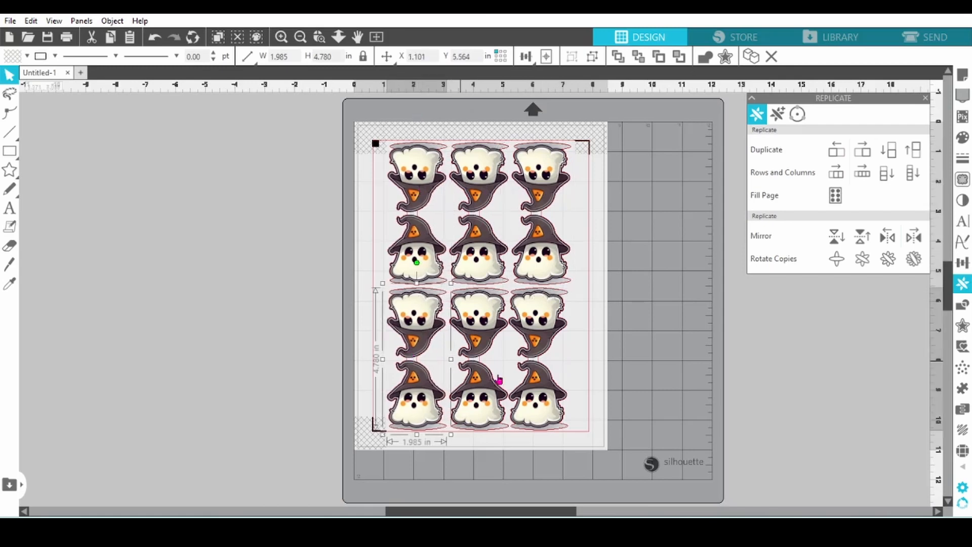
left_click(559, 409)
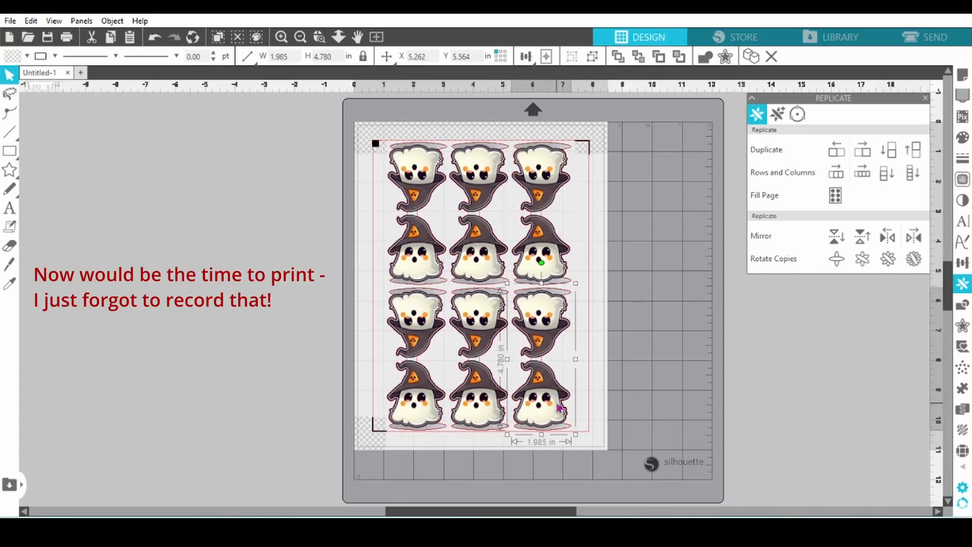
left_click_drag(559, 409, 559, 409)
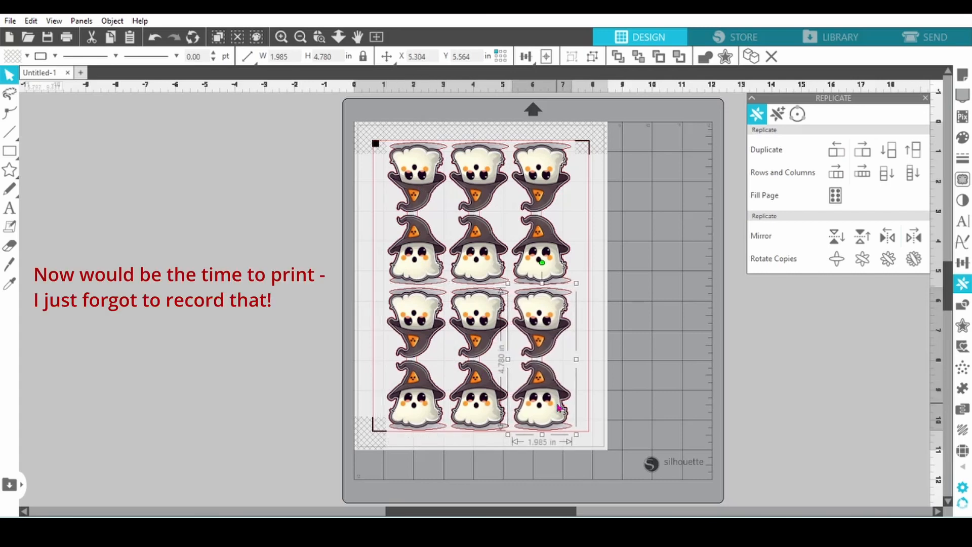
left_click(637, 391)
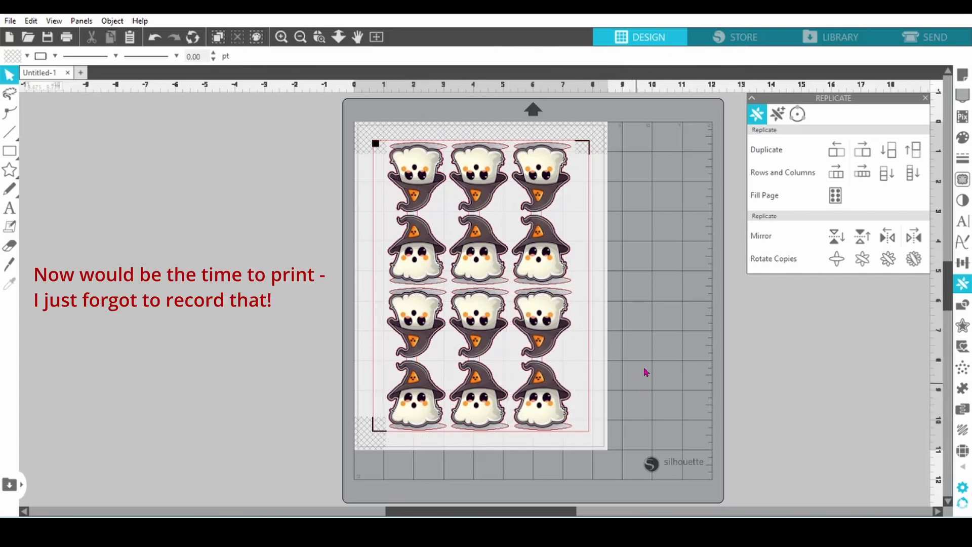
Step: Open the send view and set the red line's cut material to Magnet Paper, Printable
left_click(914, 43)
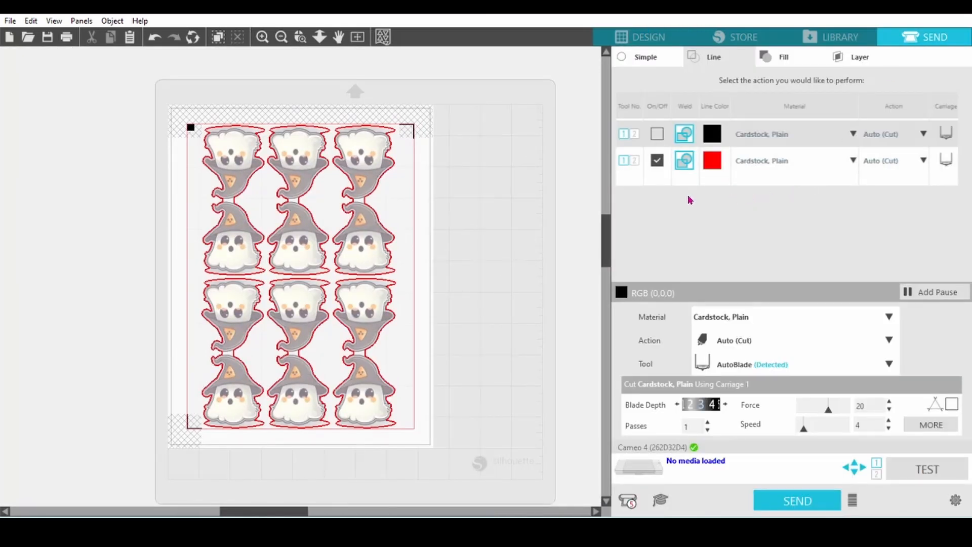
left_click(854, 162)
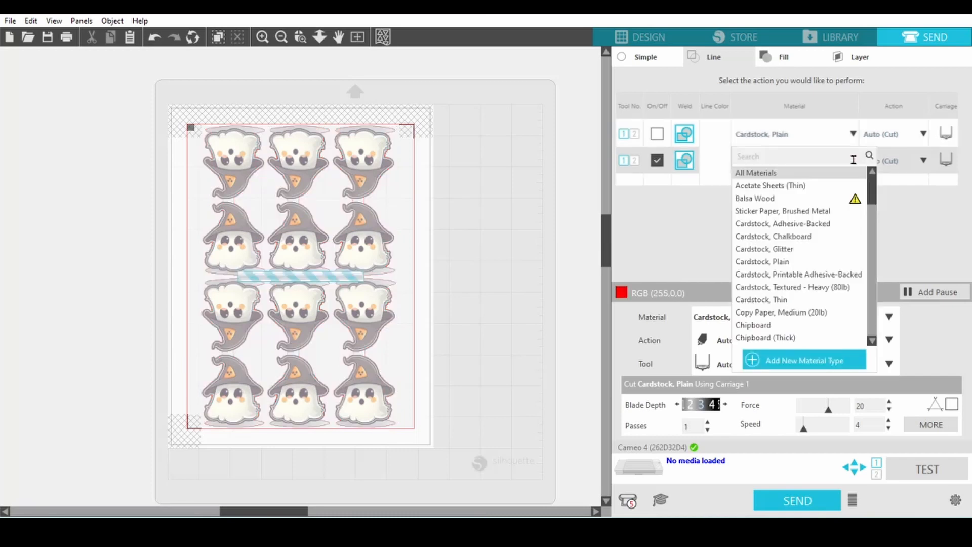
scroll(810, 253, "down", 10)
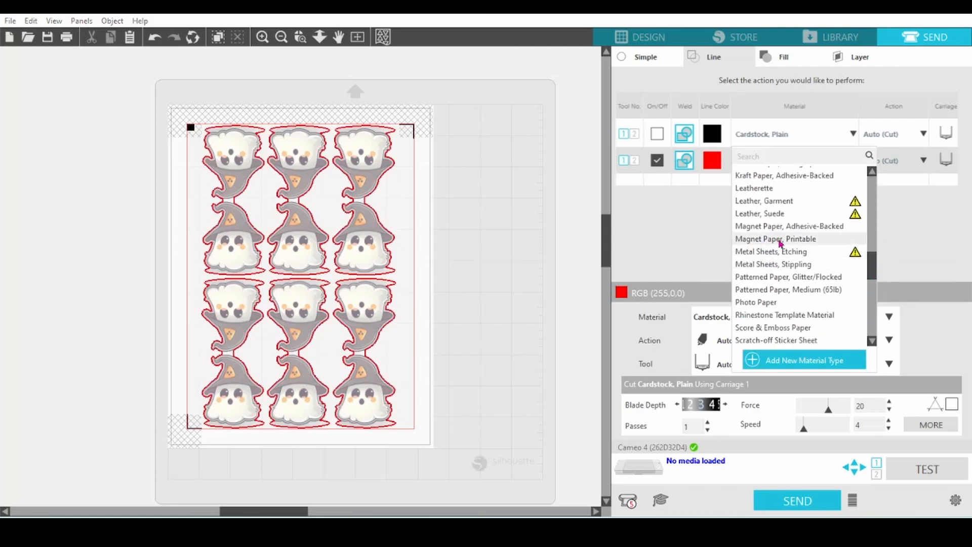
left_click(800, 244)
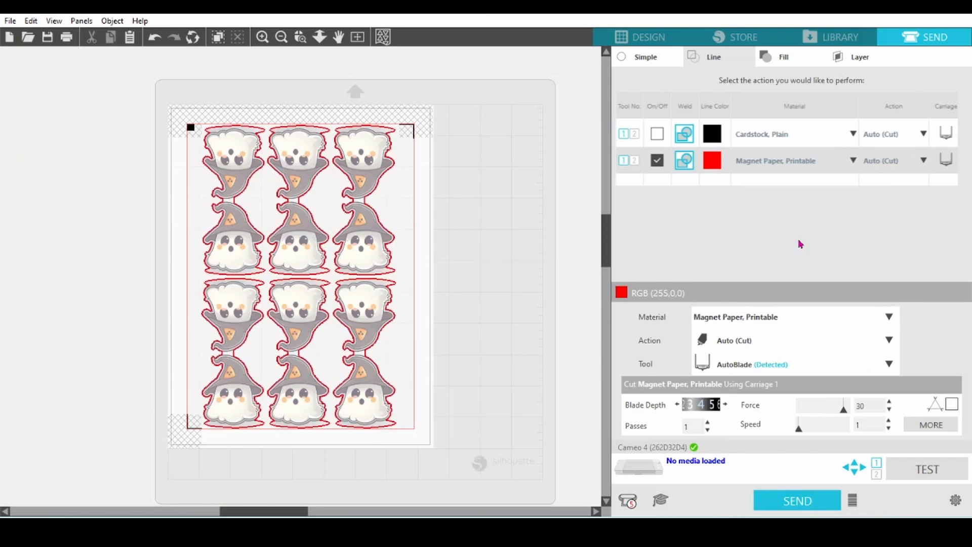